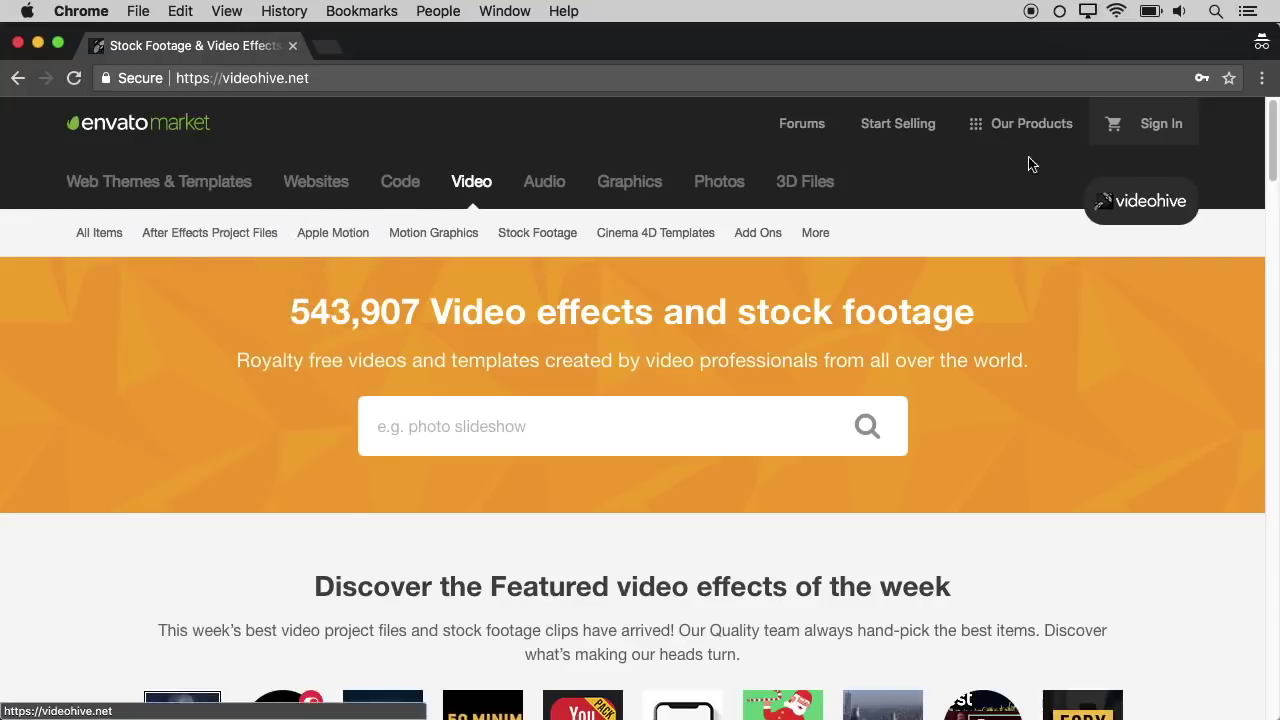
# - Begin signing in to the Envato account and switch to the new-account signup form
pyautogui.click(1163, 138)
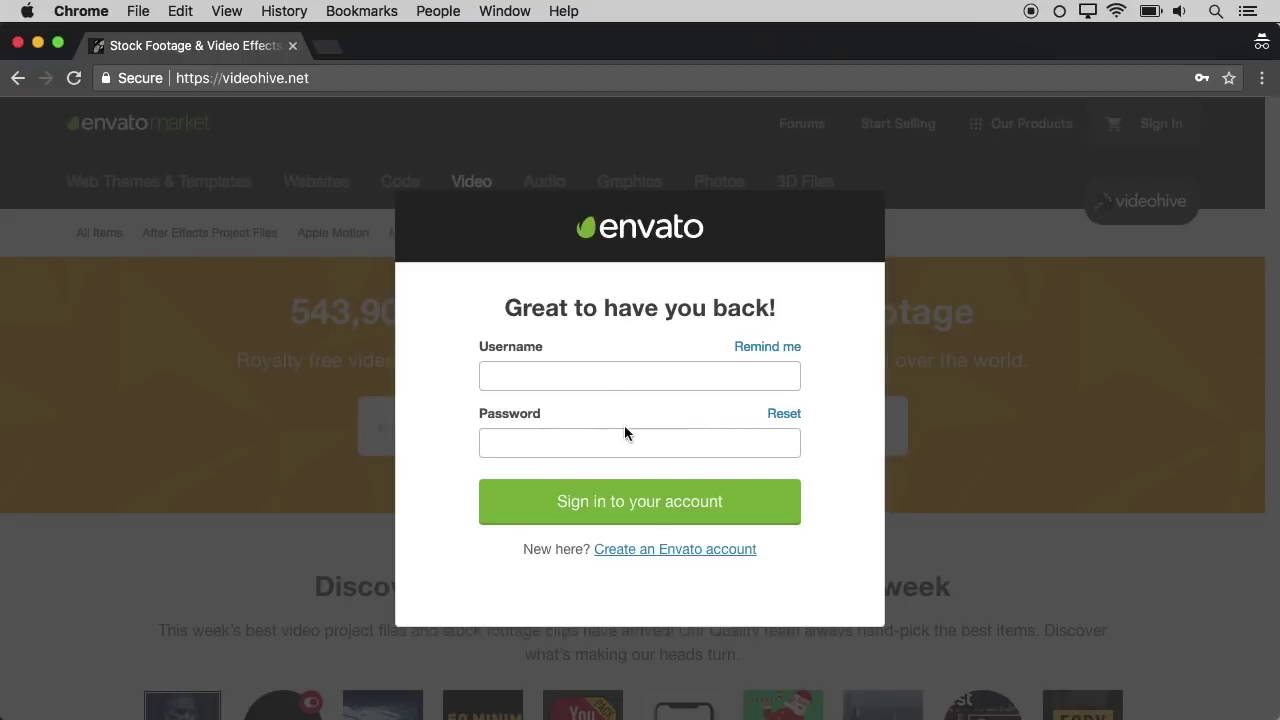
pyautogui.click(676, 553)
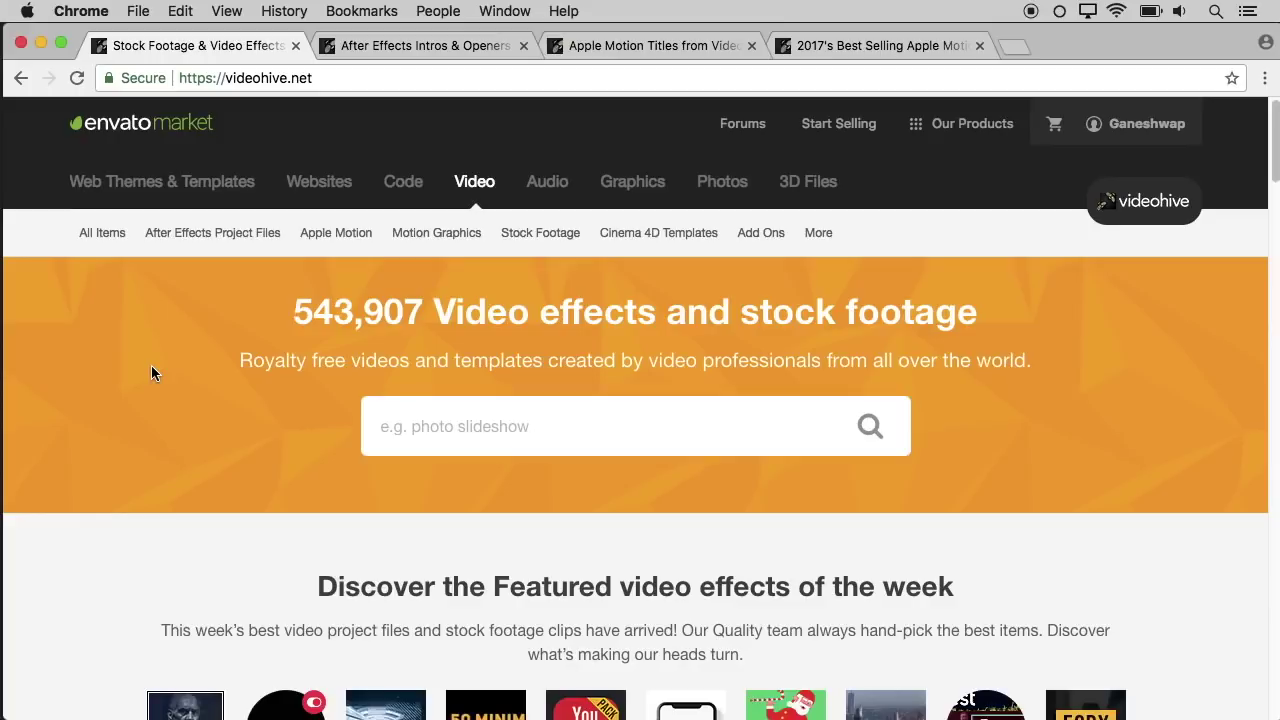
pyautogui.moveTo(343, 234)
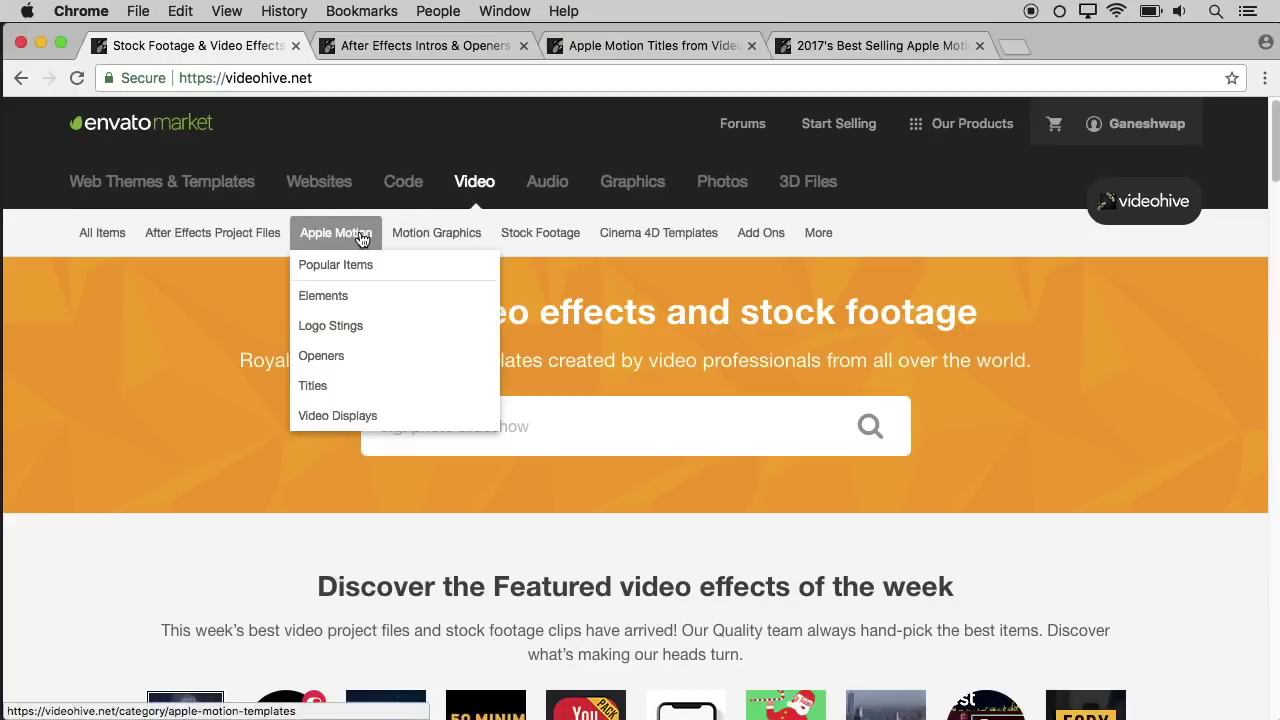
pyautogui.moveTo(525, 237)
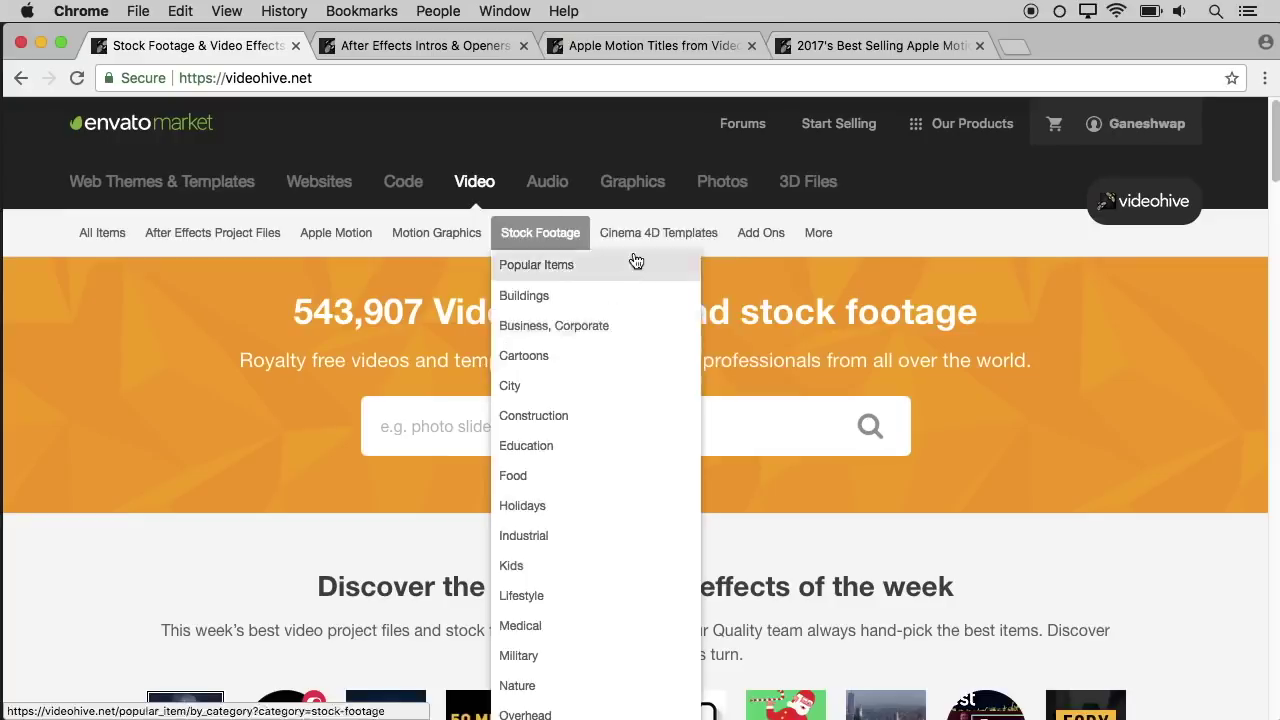
pyautogui.moveTo(681, 246)
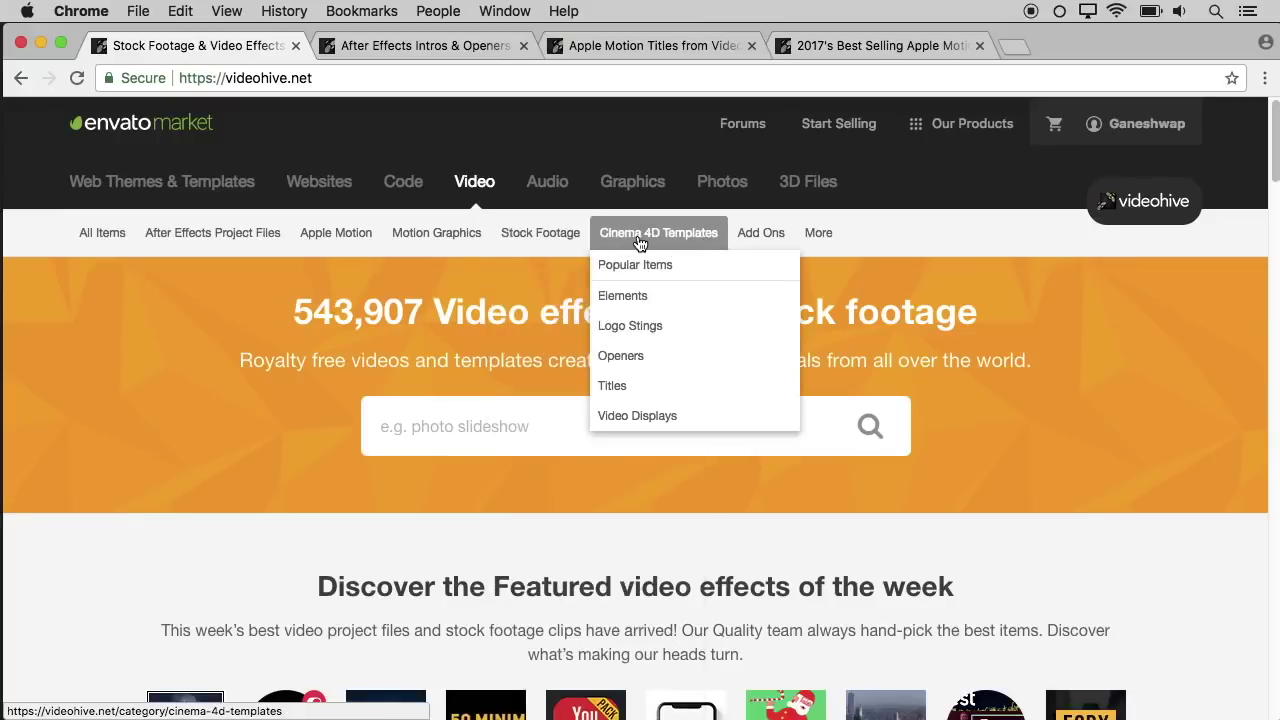
# - Switch to the After Effects Intros & Openers listings and scroll through them
pyautogui.click(434, 46)
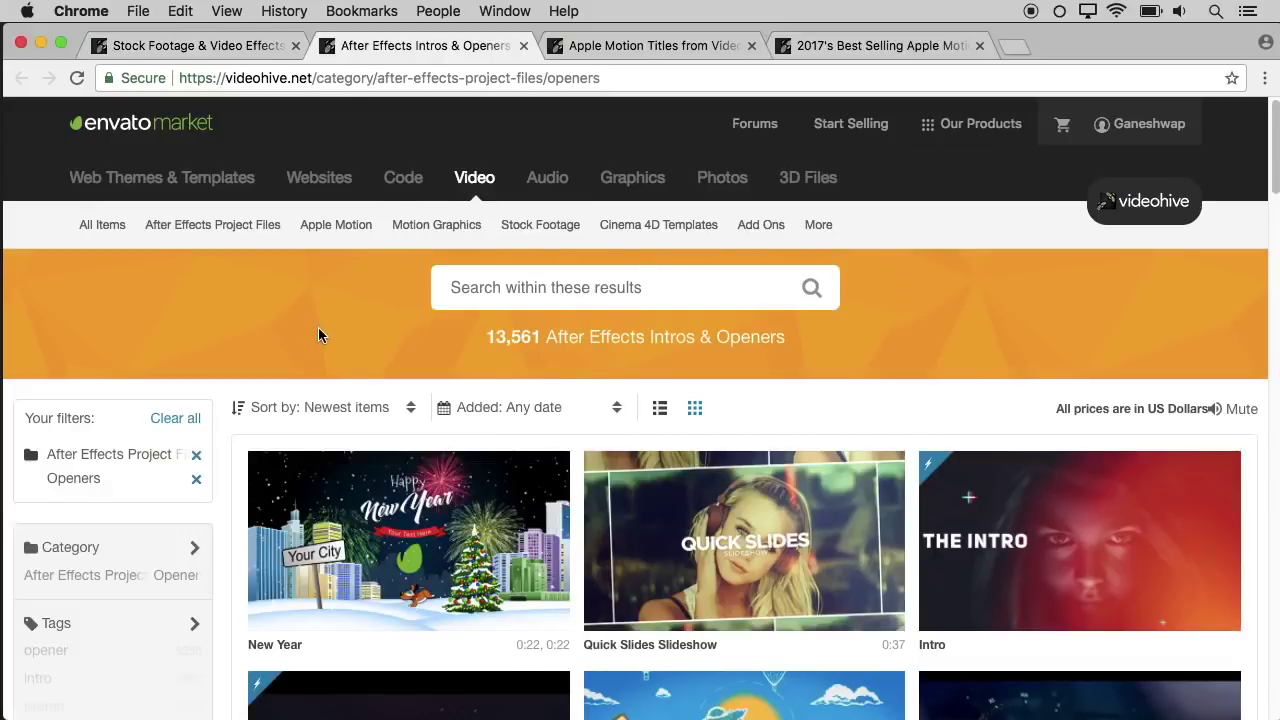
pyautogui.scroll(-5, 318, 330)
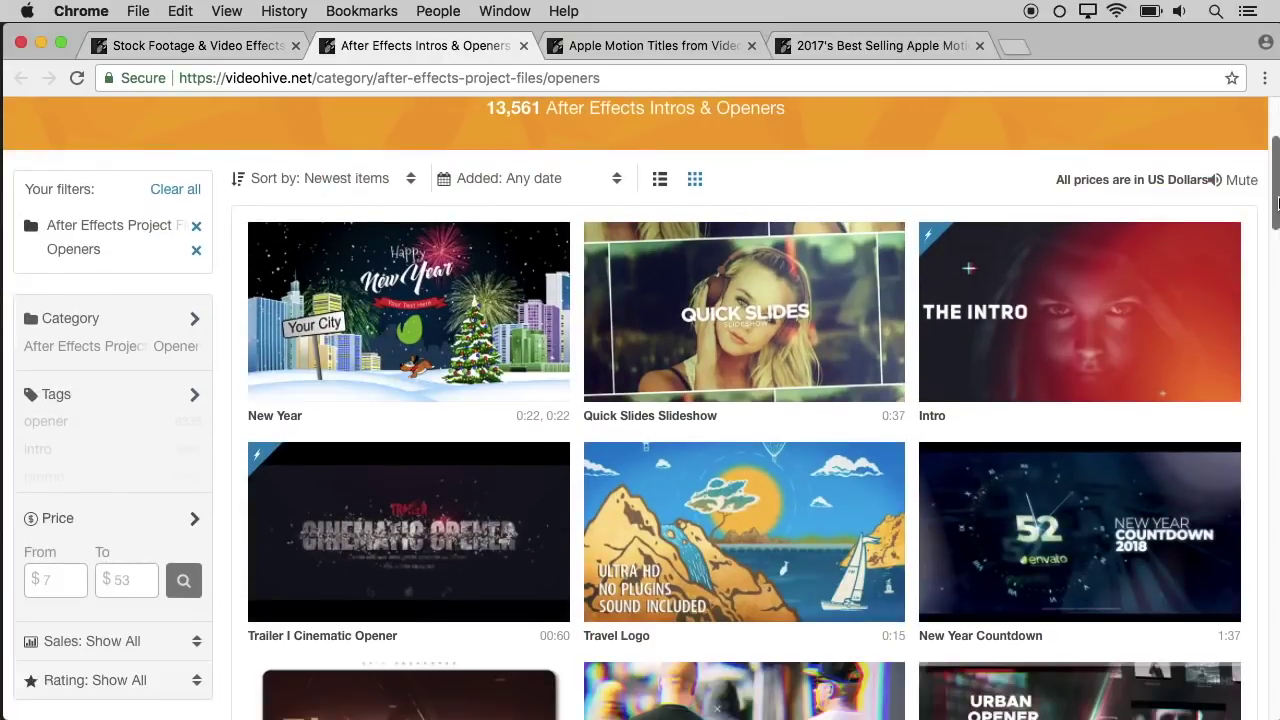
pyautogui.scroll(-1, 1278, 203)
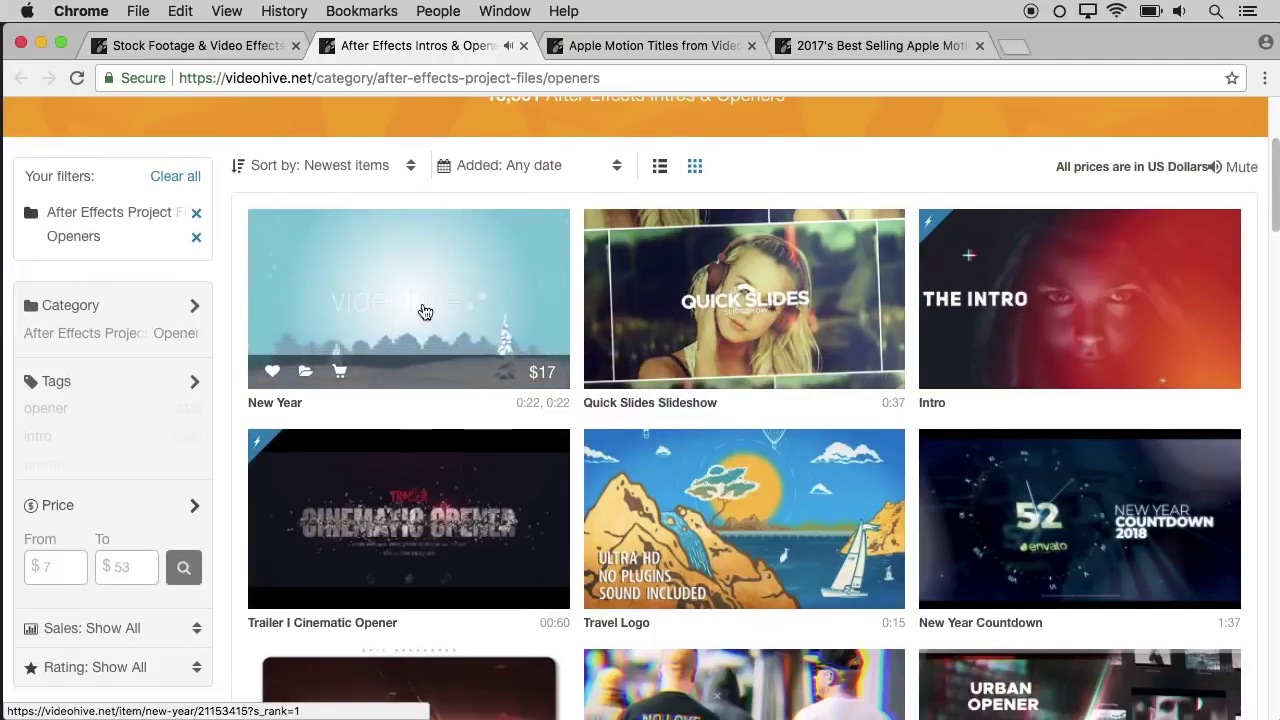
pyautogui.scroll(-1, 1276, 205)
pyautogui.moveTo(1276, 205)
pyautogui.mouseDown()
pyautogui.moveTo(1277, 455)
pyautogui.moveTo(1277, 180)
pyautogui.mouseUp()
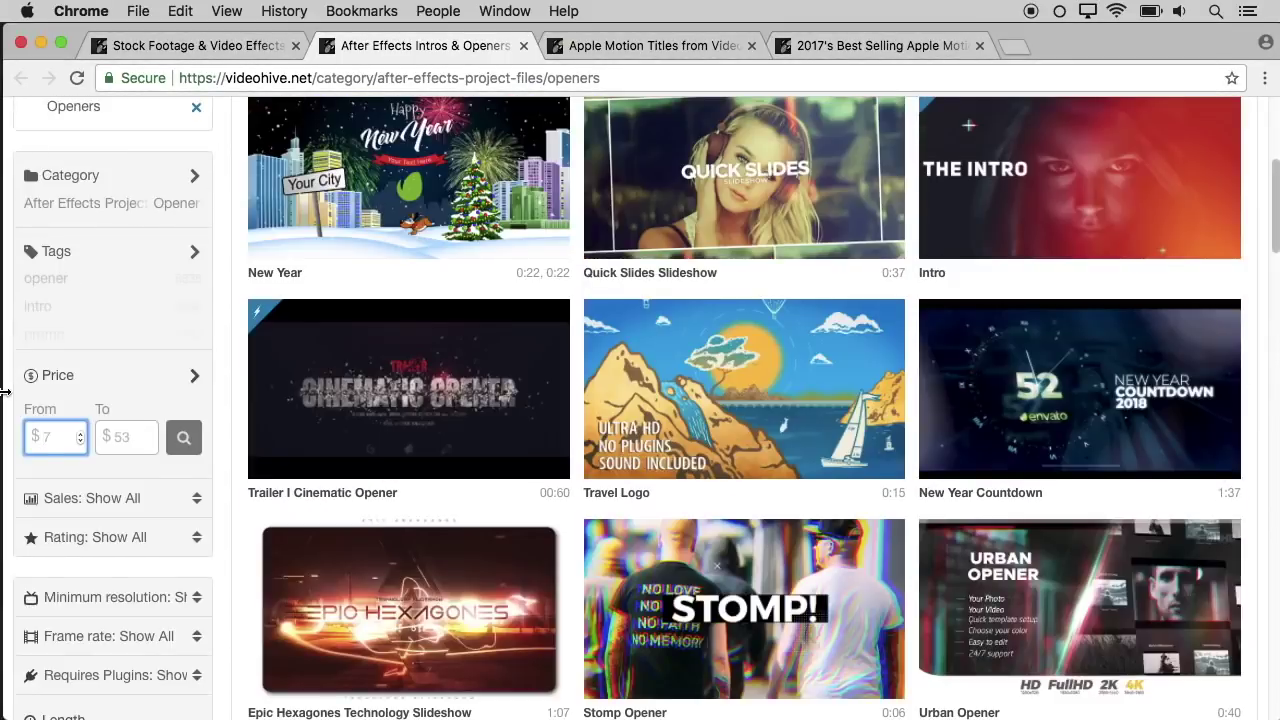
# - Filter the listings to prices from 15 to 50 dollars
pyautogui.click(53, 435)
pyautogui.write('15')
pyautogui.press('Tab')
pyautogui.write('50')
pyautogui.press('Return')
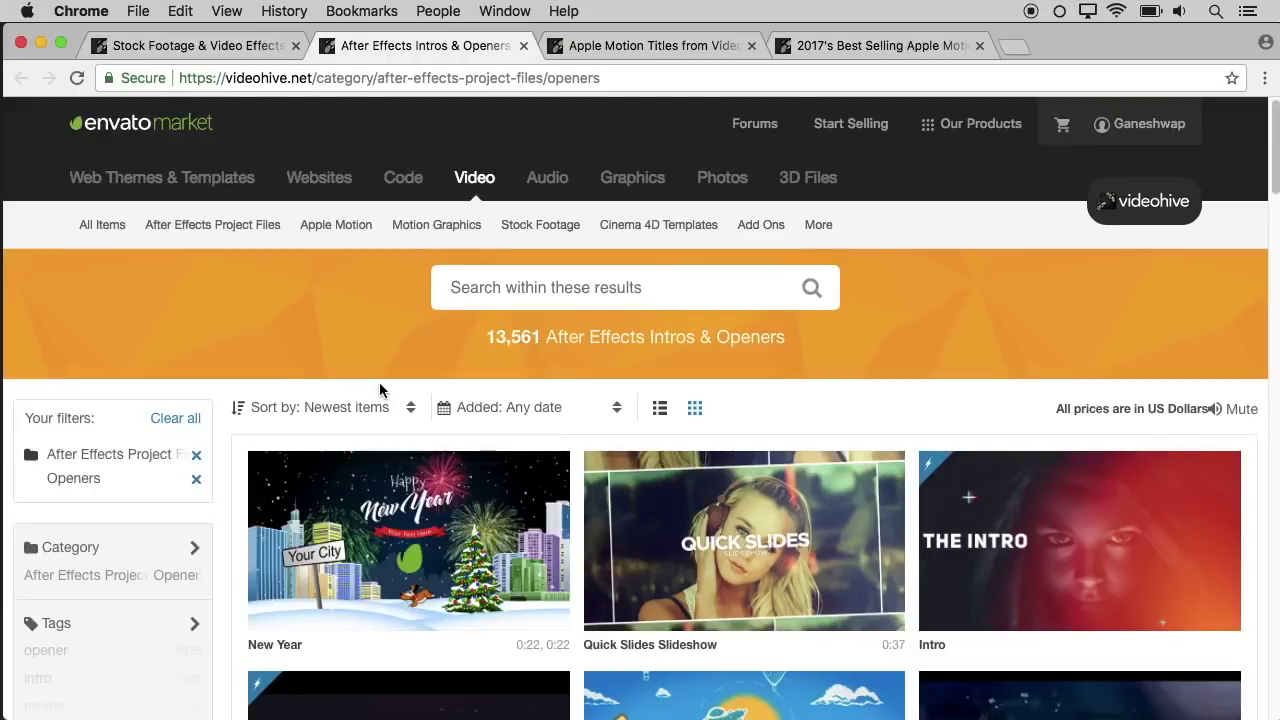
# - Browse the 81 Apple Motion Titles, then move to the 2017 Best Selling Apple Motion Templates tab
pyautogui.click(605, 47)
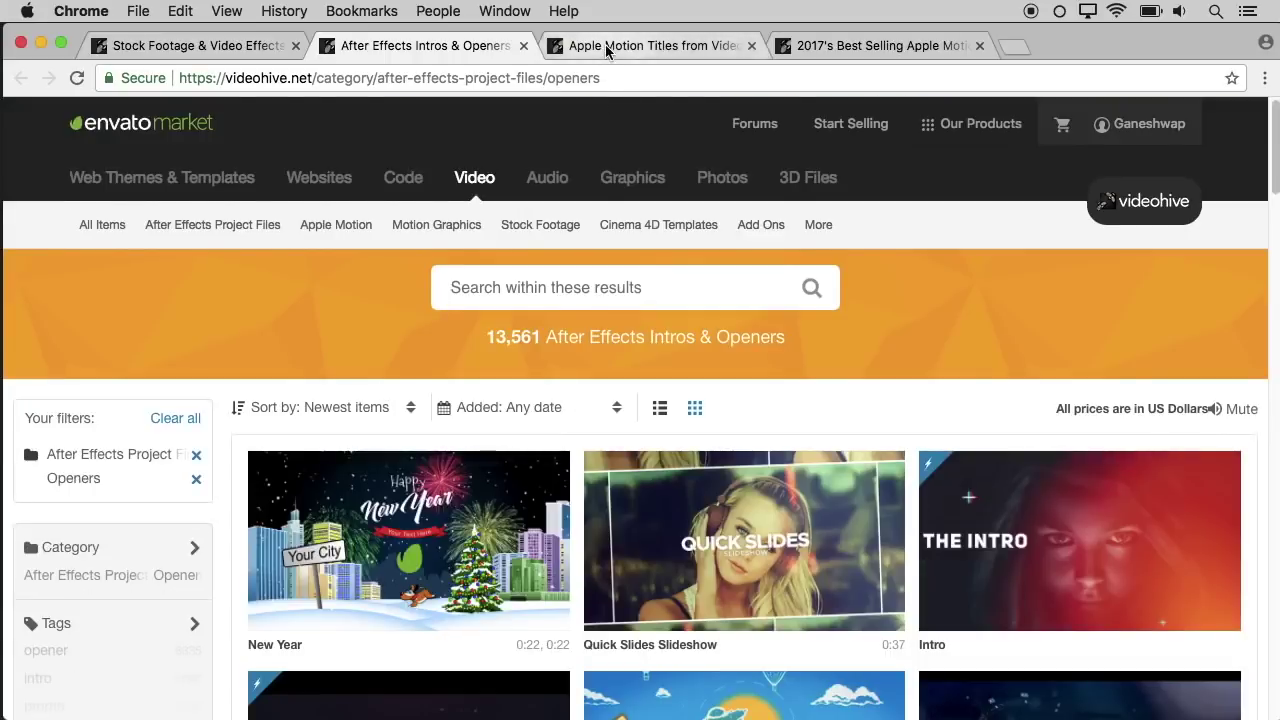
pyautogui.scroll(-2, 401, 231)
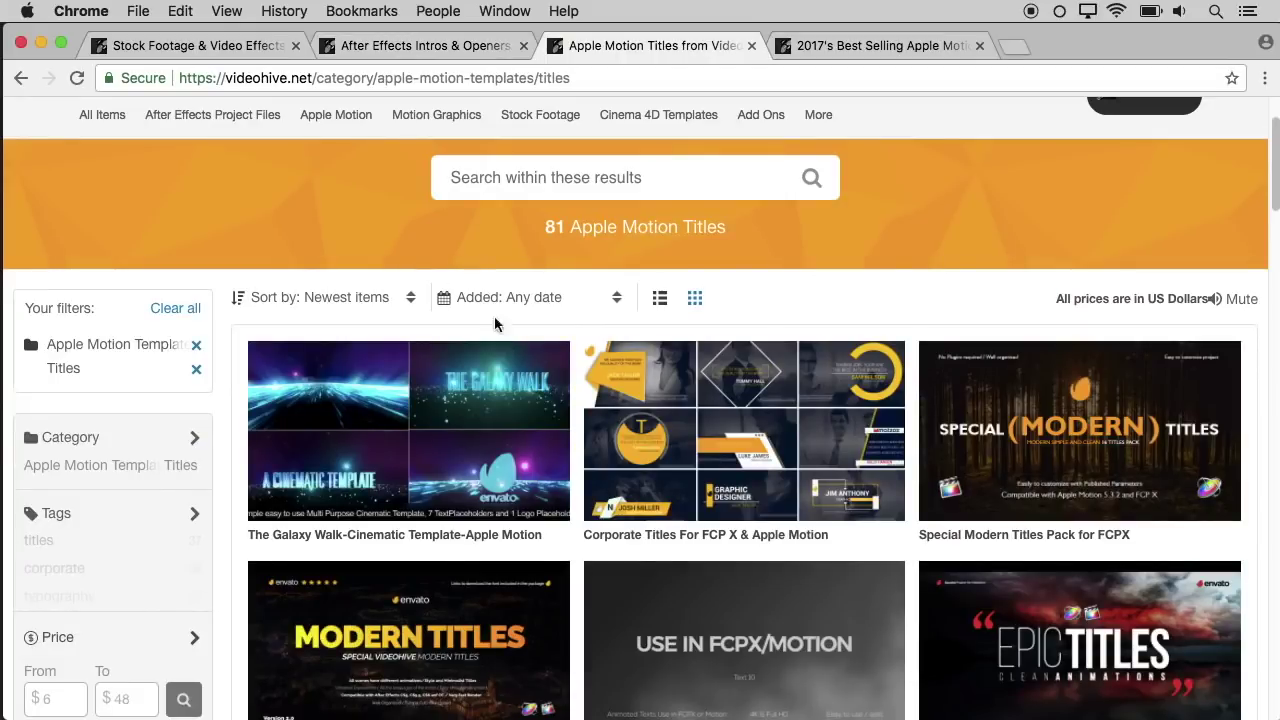
pyautogui.moveTo(1080, 430)
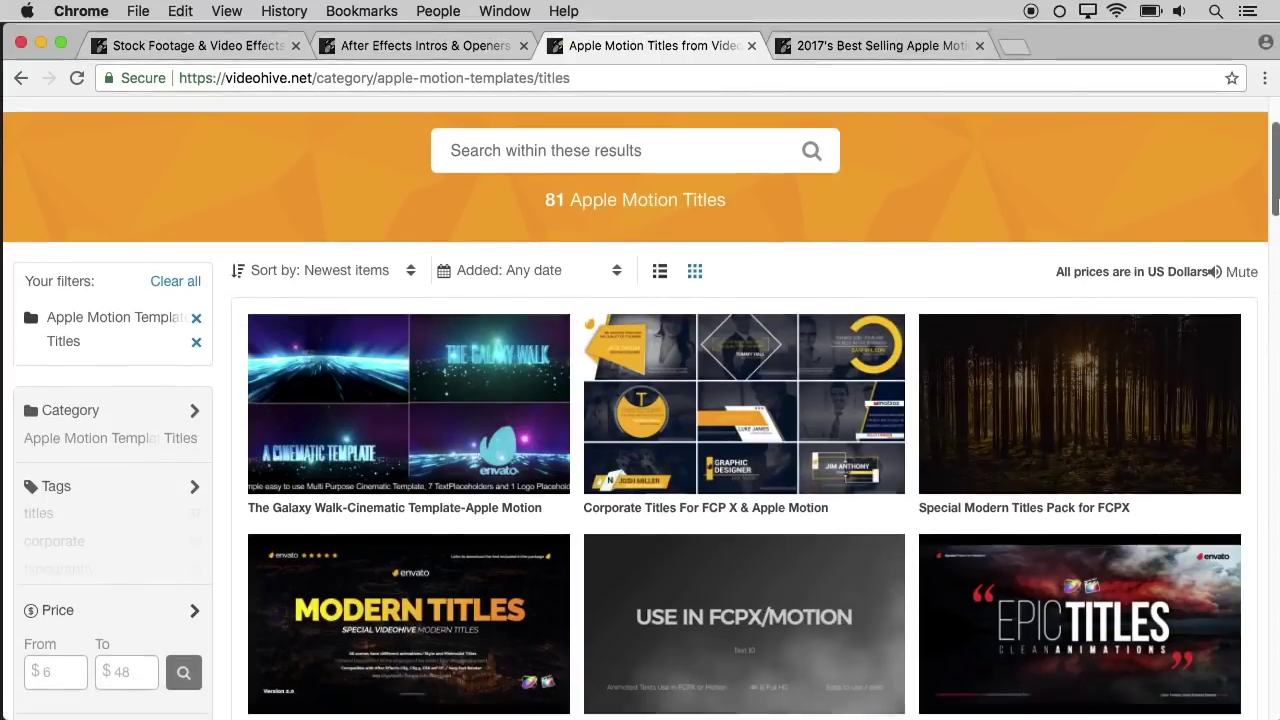
pyautogui.moveTo(1275, 198); pyautogui.dragTo(1275, 332)
pyautogui.hotkey('ctrl', 'Tab')
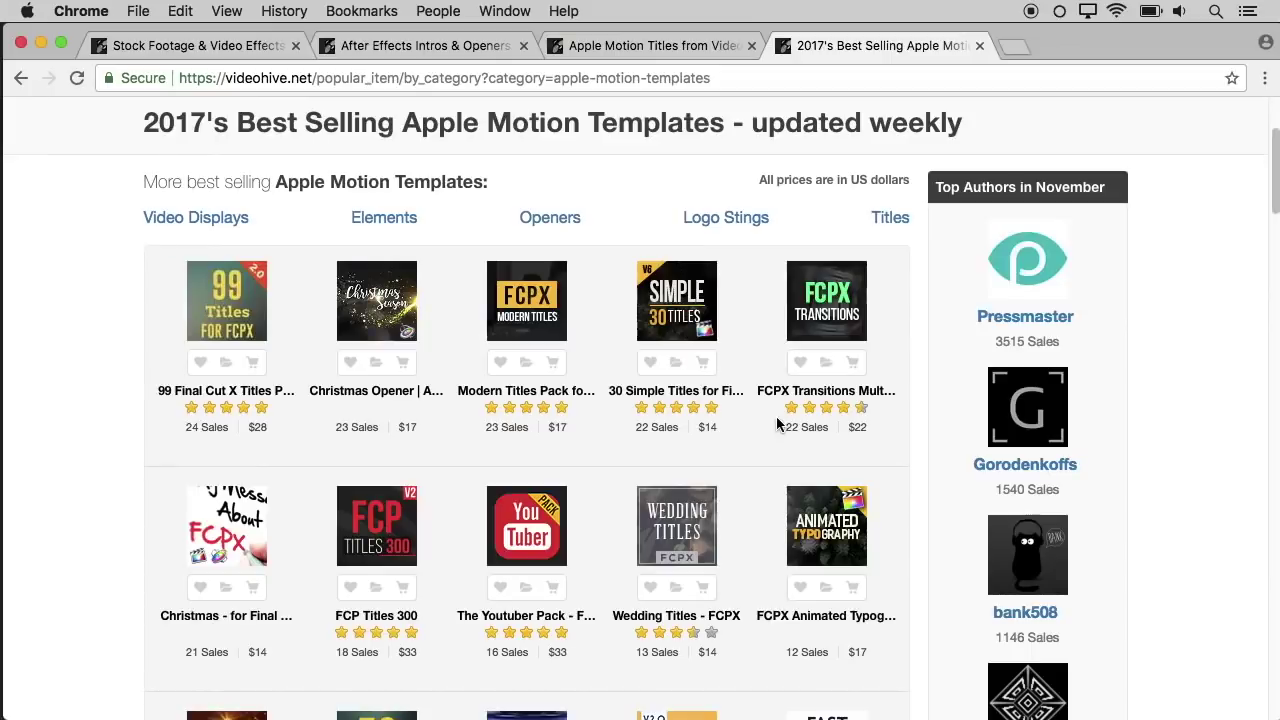
# - Open the FCPX Transitions Multipack item page and read its description of 60 transitions
pyautogui.click(850, 395)
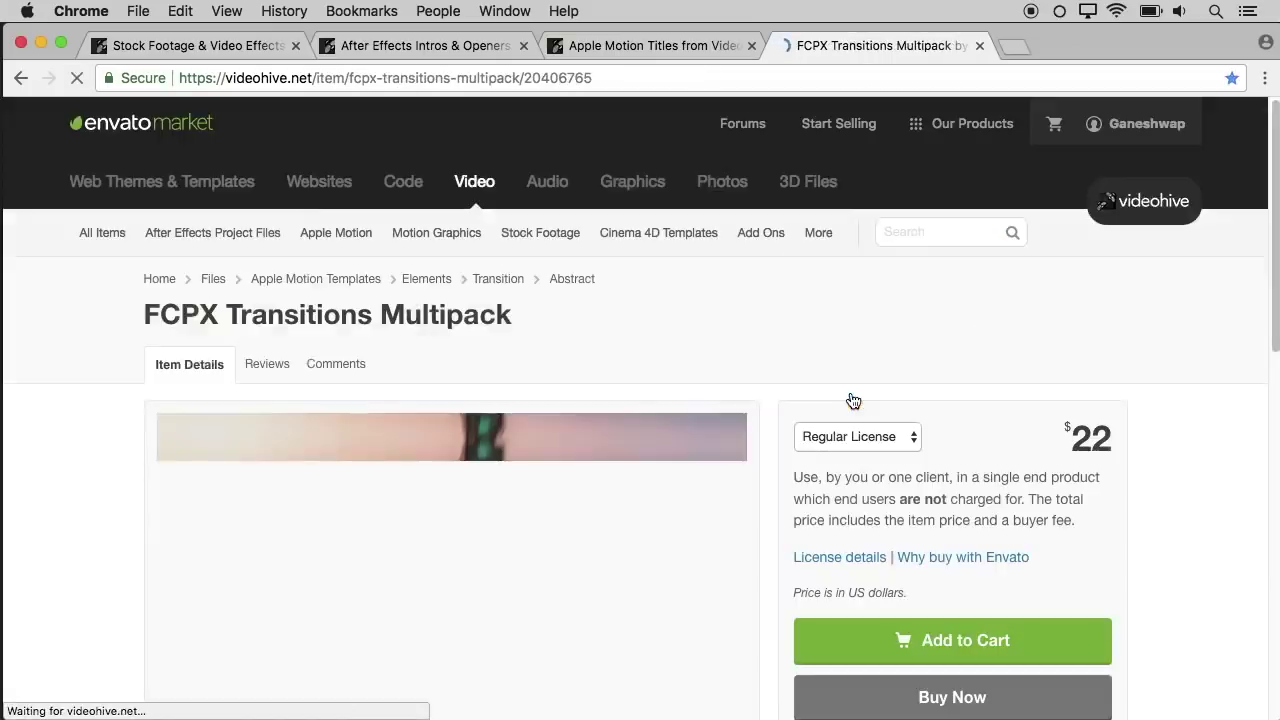
pyautogui.scroll(-2, 746, 198)
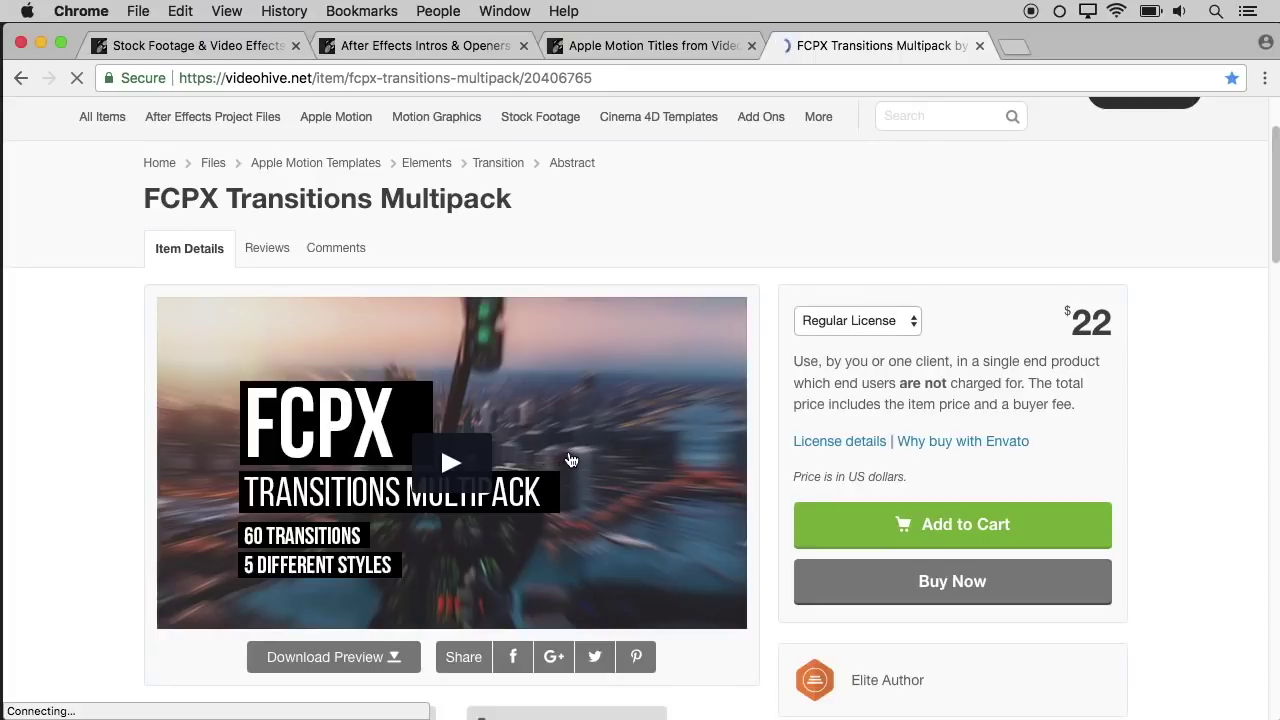
pyautogui.scroll(-3, 849, 406)
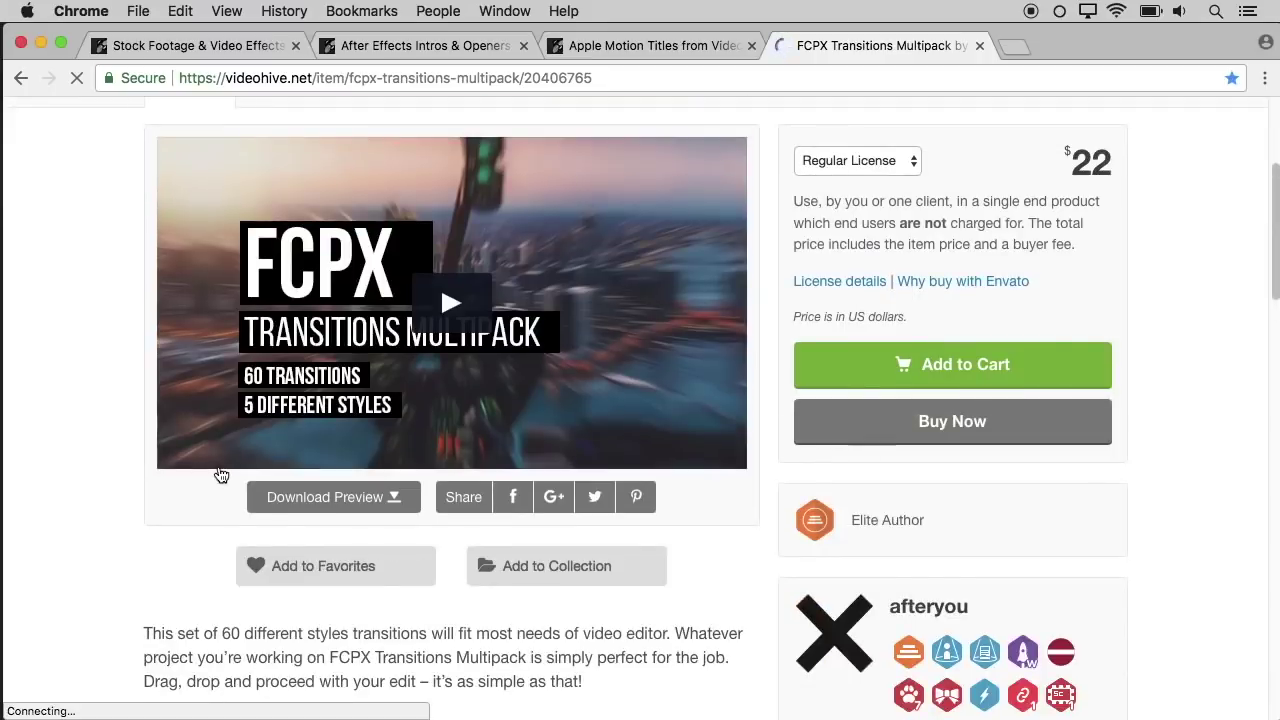
pyautogui.scroll(-5, 220, 470)
# - Open the item's Comments link in a new tab
pyautogui.scroll(1, 218, 465)
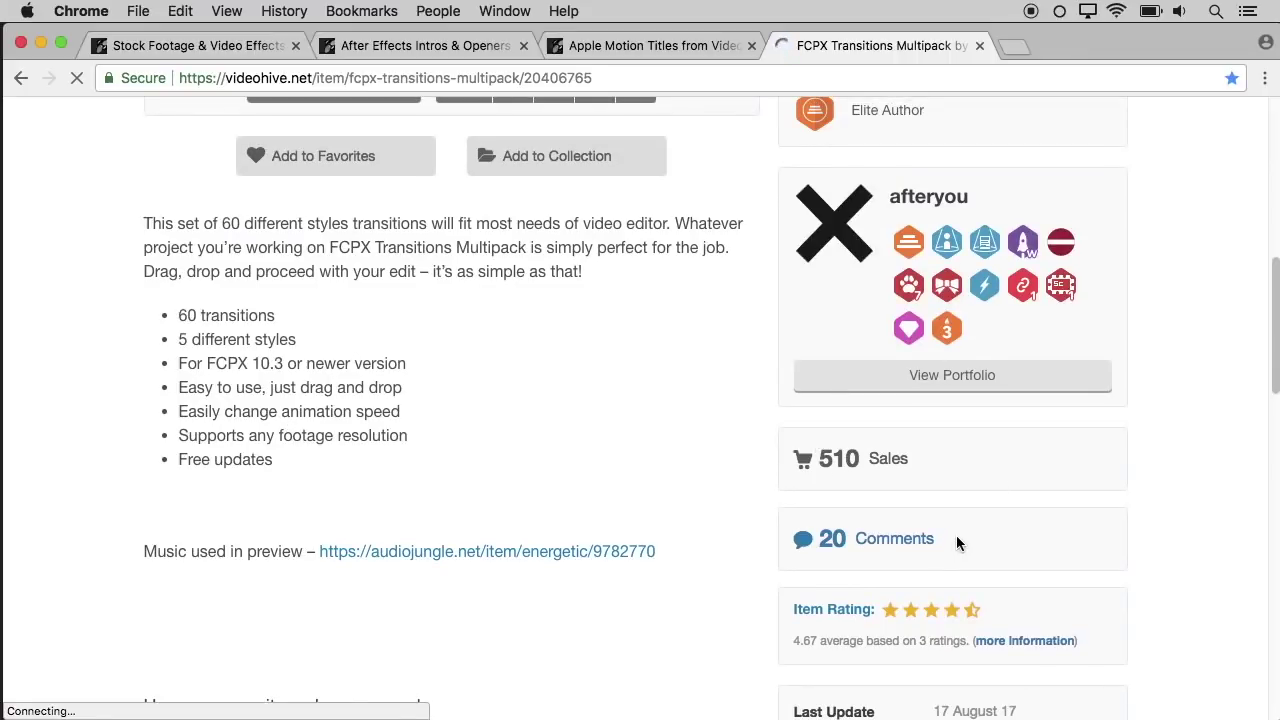
pyautogui.rightClick(885, 545)
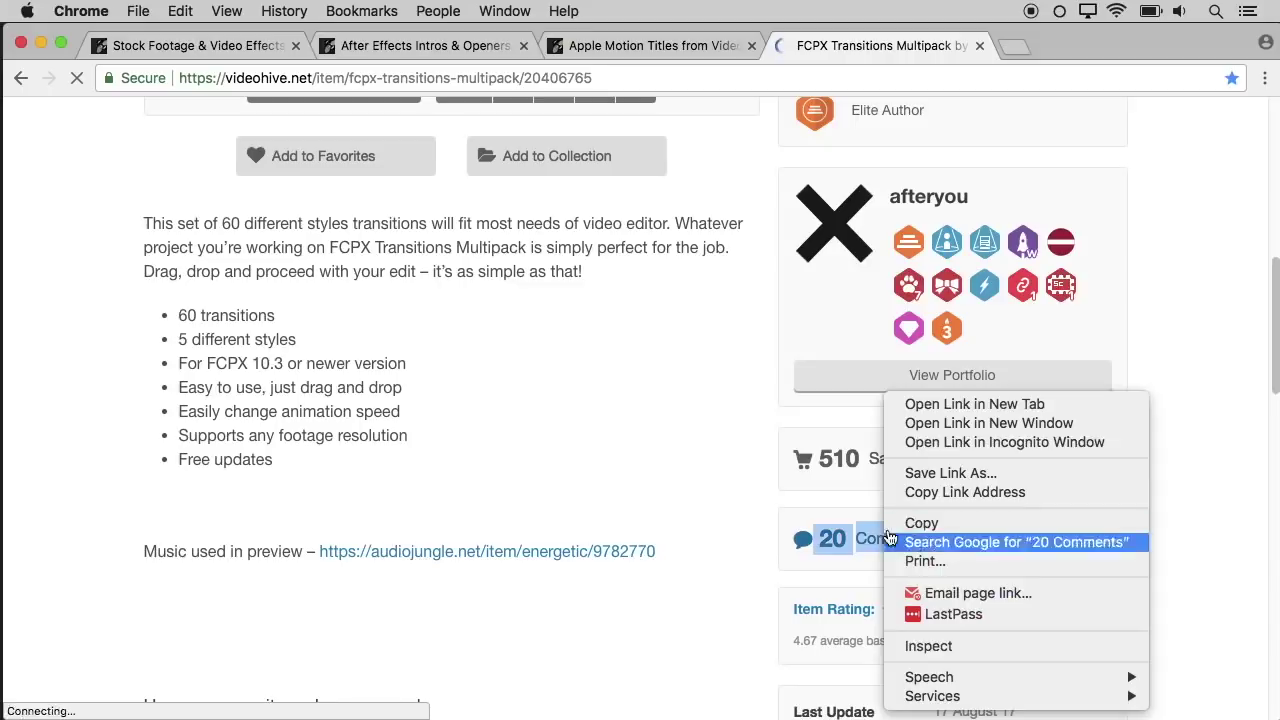
pyautogui.click(946, 405)
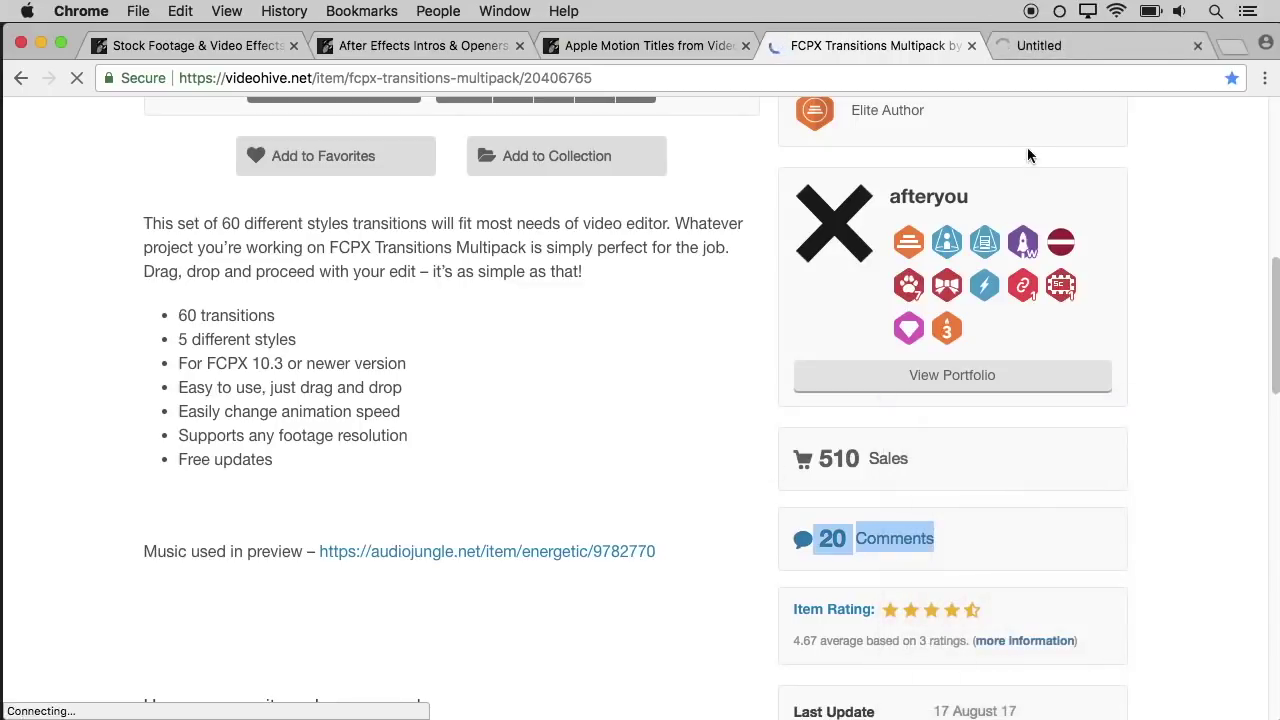
# - Read through all 20 comments in the Discussion tab, then close that tab
pyautogui.click(1036, 48)
pyautogui.moveTo(803, 245)
pyautogui.scroll(-3, 588, 458)
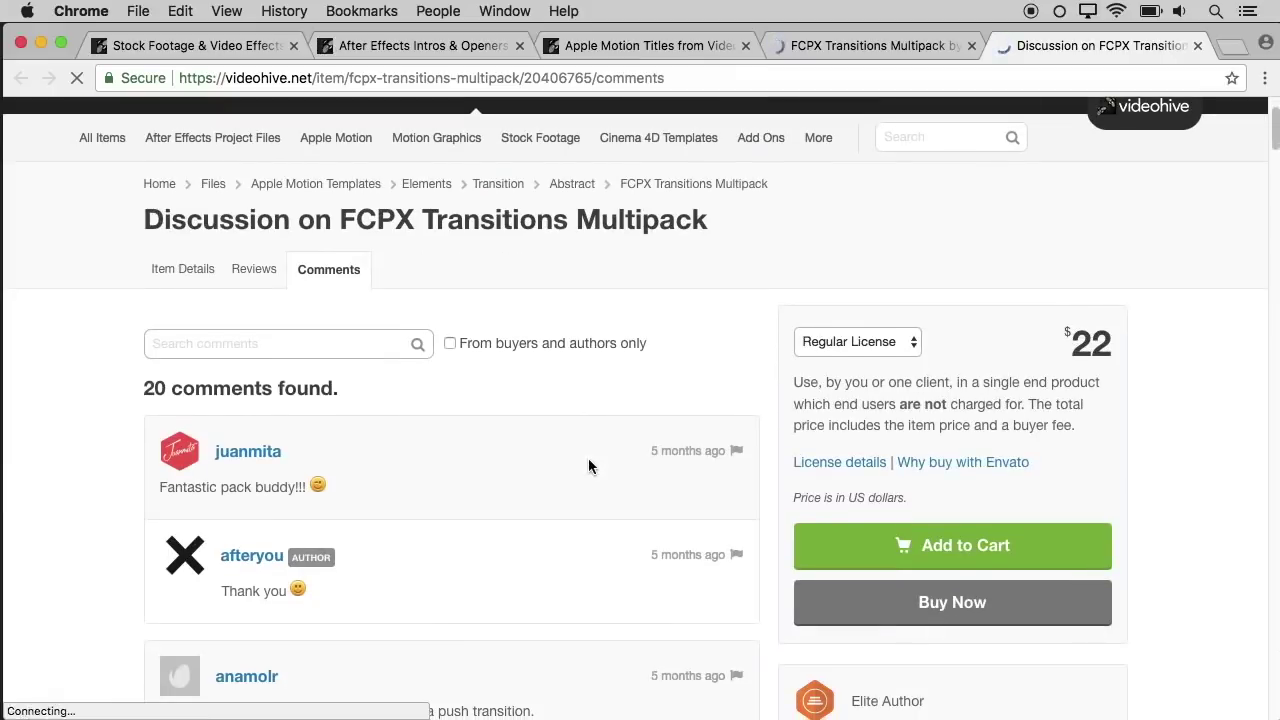
pyautogui.scroll(-3, 588, 465)
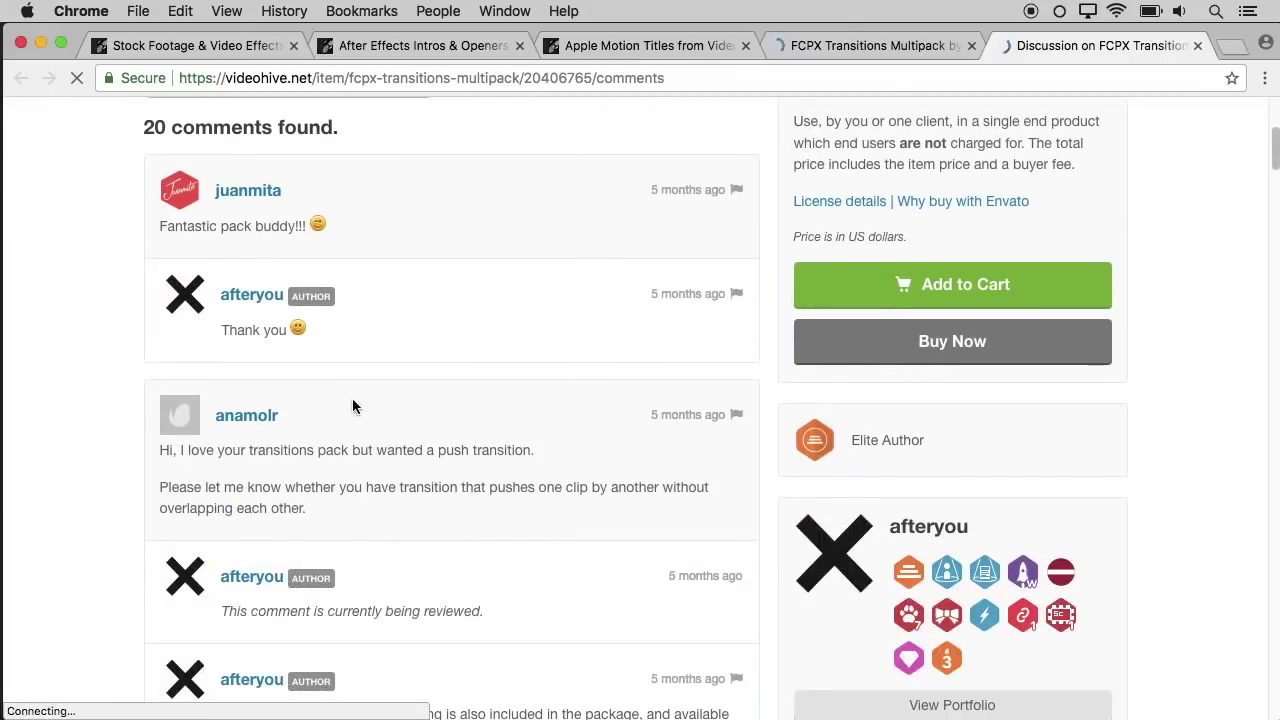
pyautogui.scroll(-5, 363, 410)
pyautogui.scroll(-3, 372, 425)
pyautogui.scroll(-5, 372, 429)
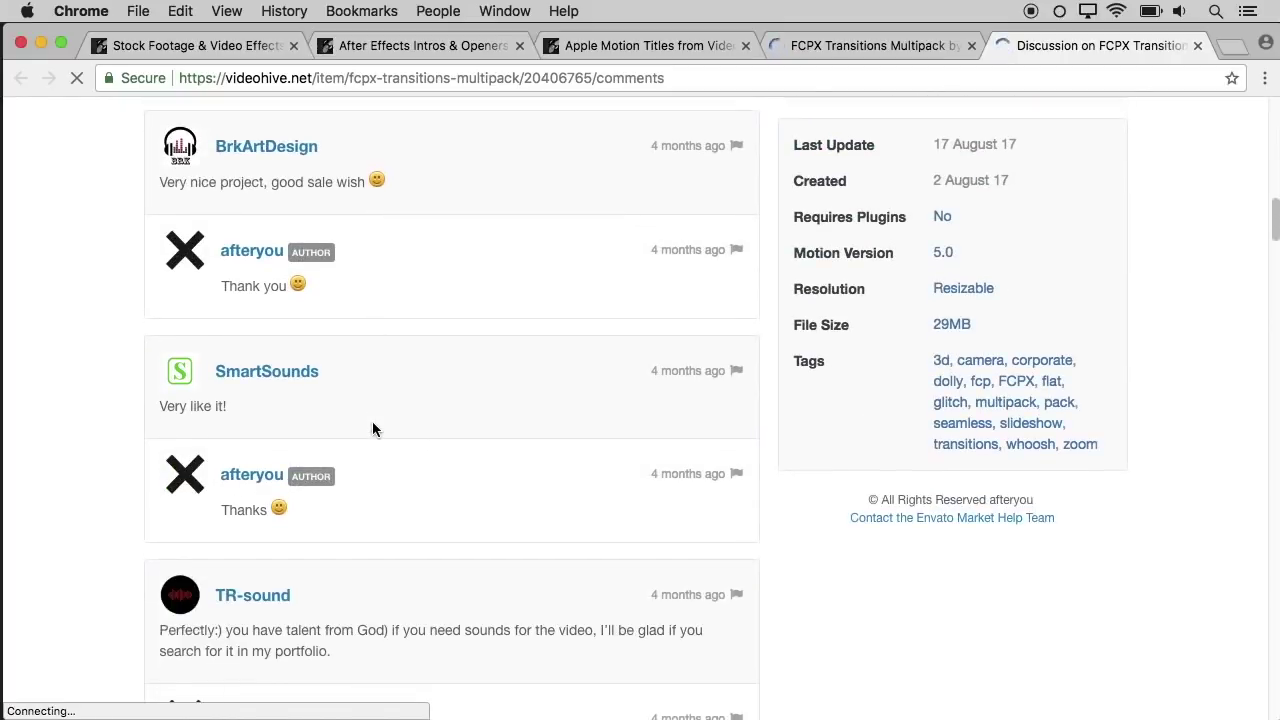
pyautogui.scroll(12, 372, 429)
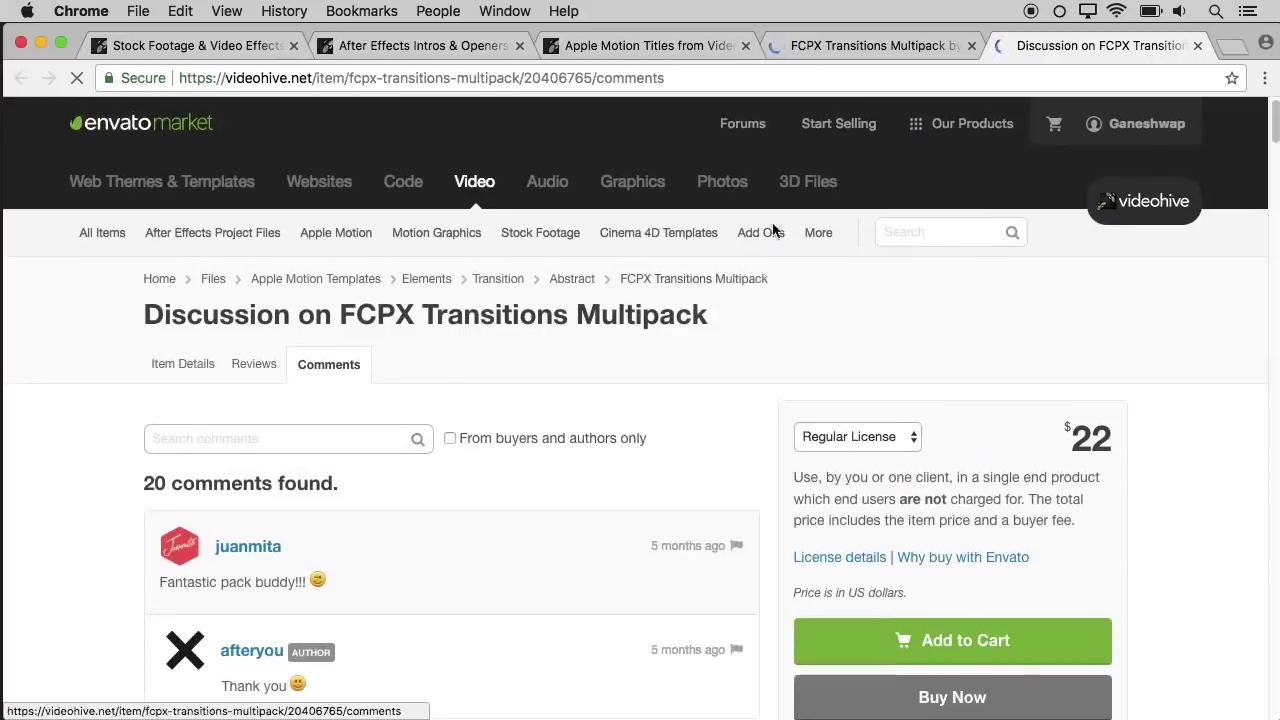
pyautogui.click(1197, 45)
# - Add the FCPX Transitions Multipack to the cart and dismiss the confirmation
pyautogui.scroll(5, 370, 407)
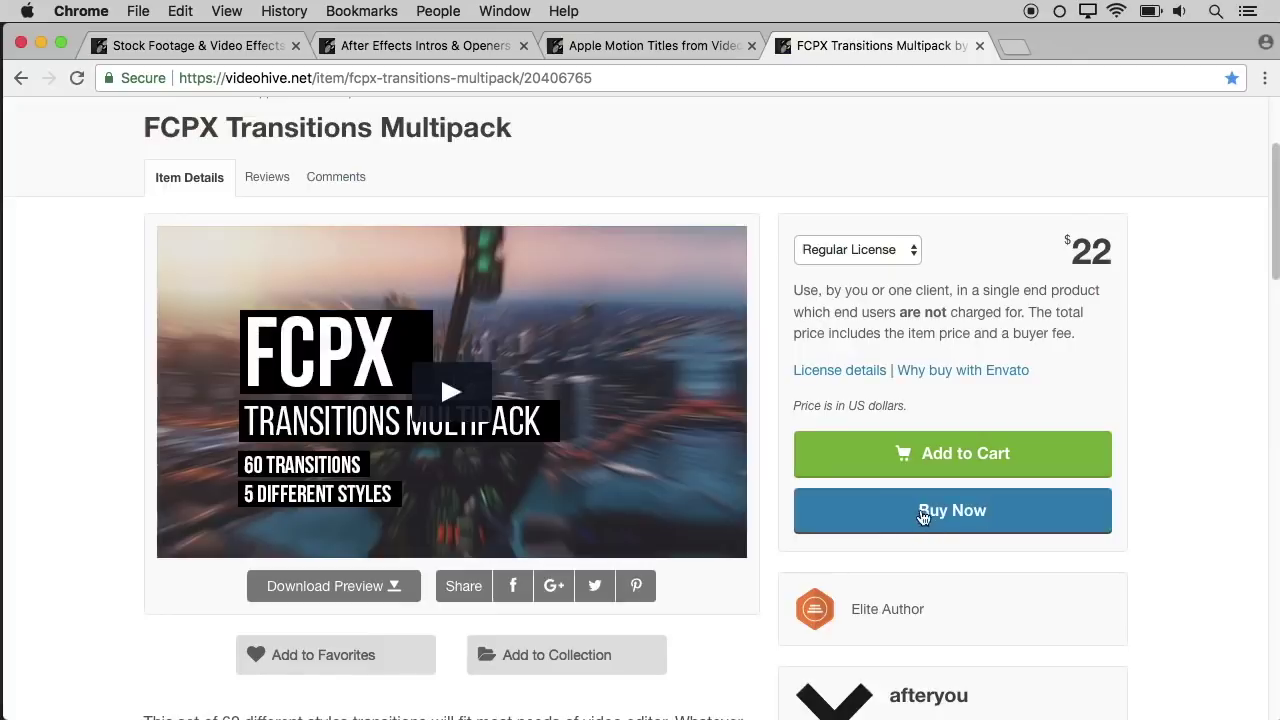
pyautogui.scroll(3, 977, 451)
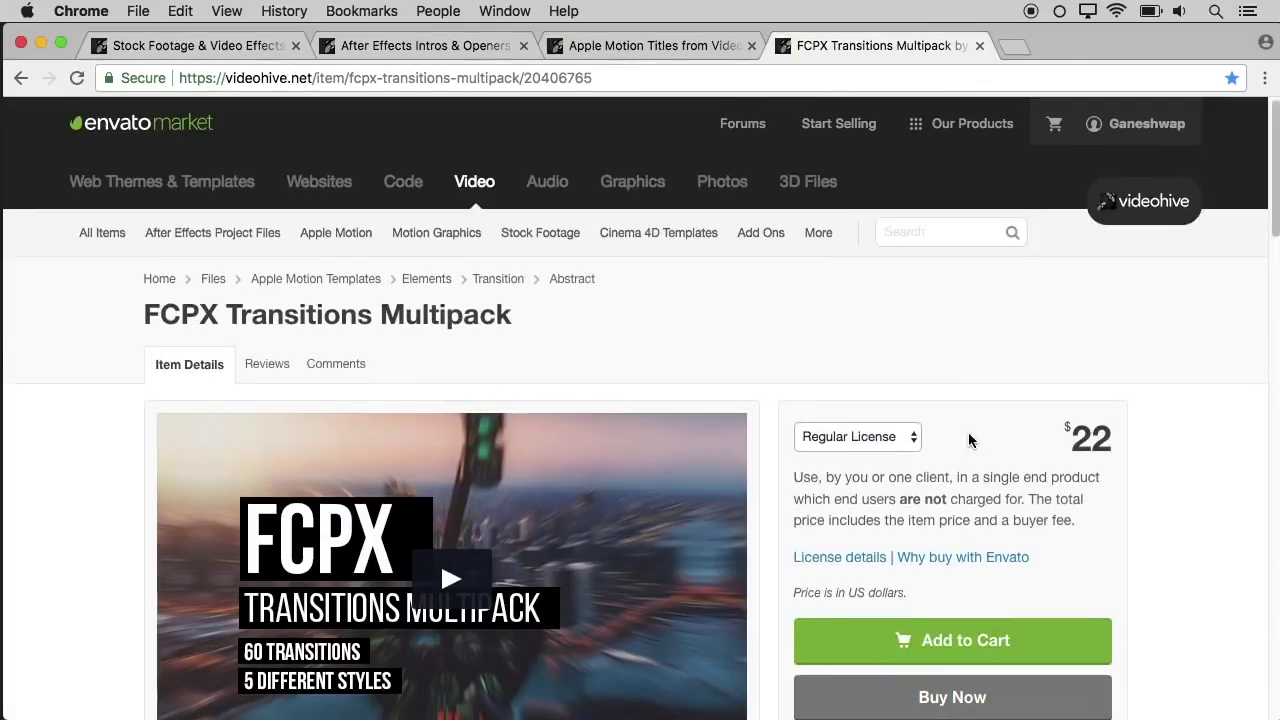
pyautogui.moveTo(1140, 126)
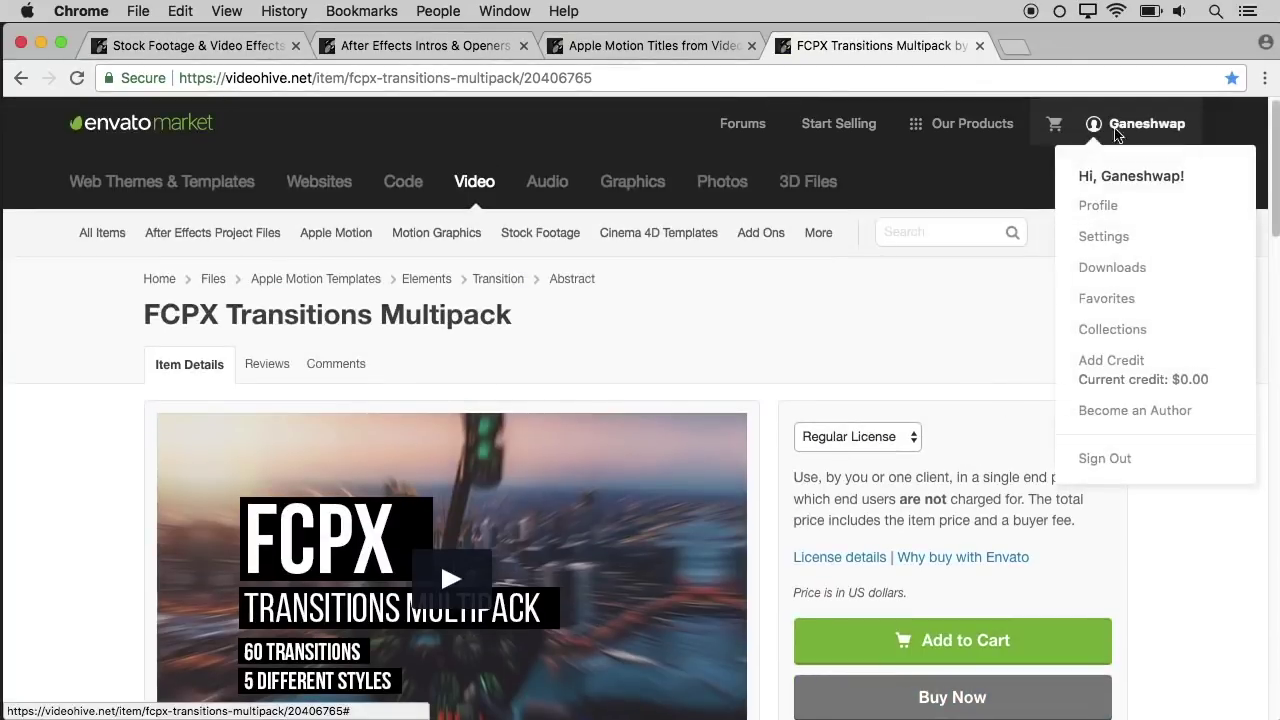
pyautogui.scroll(-2, 965, 505)
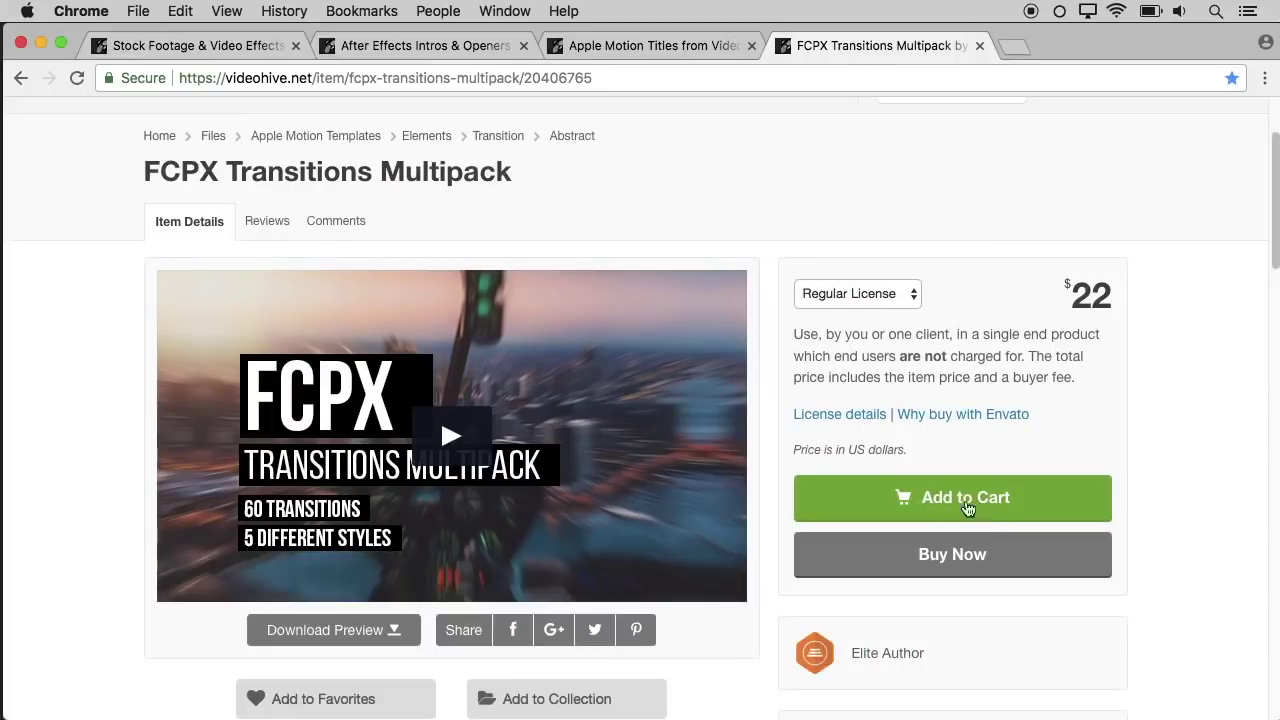
pyautogui.click(975, 500)
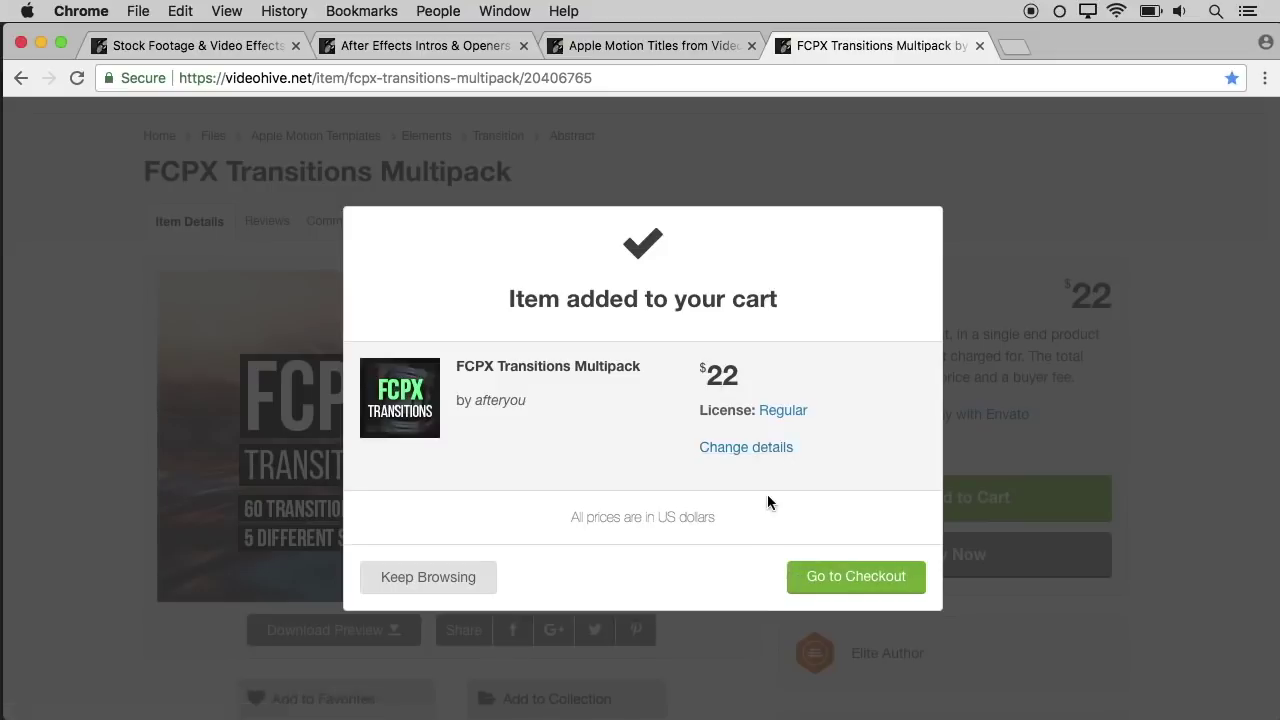
pyautogui.click(1030, 236)
# - Open the shopping cart showing the multipack at US$22
pyautogui.scroll(3, 1012, 240)
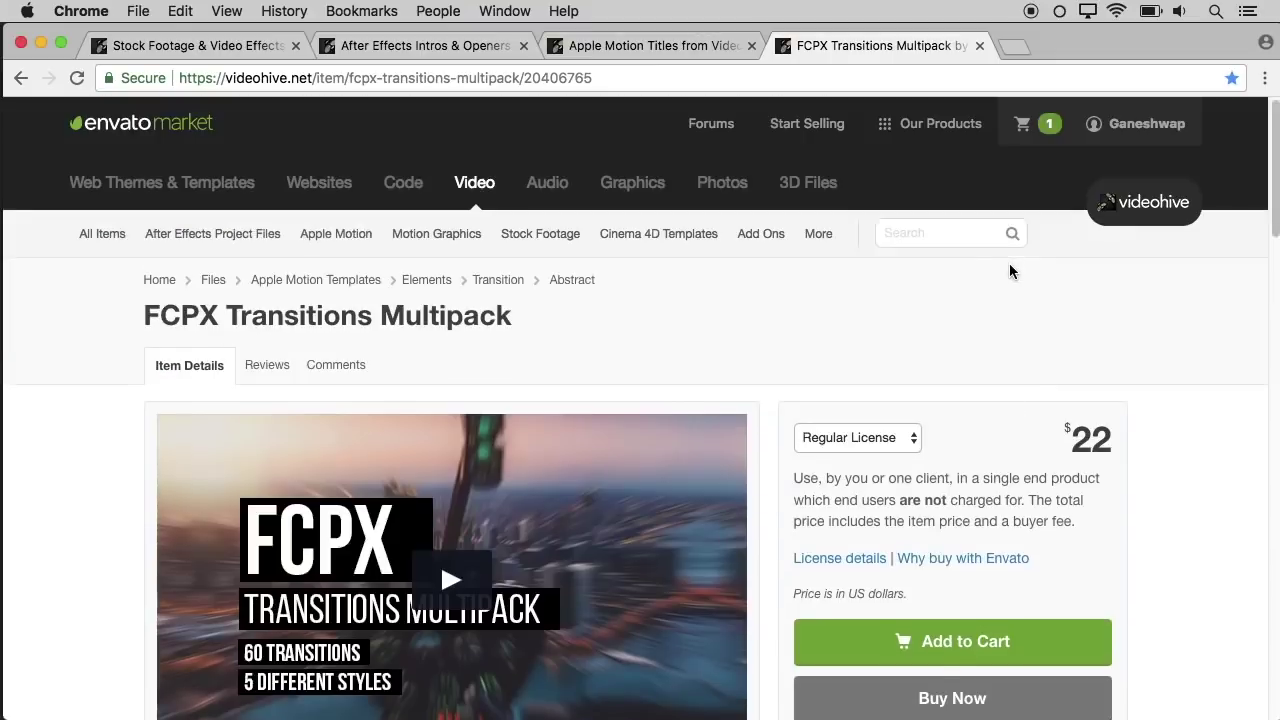
pyautogui.click(1050, 132)
pyautogui.scroll(-2, 781, 537)
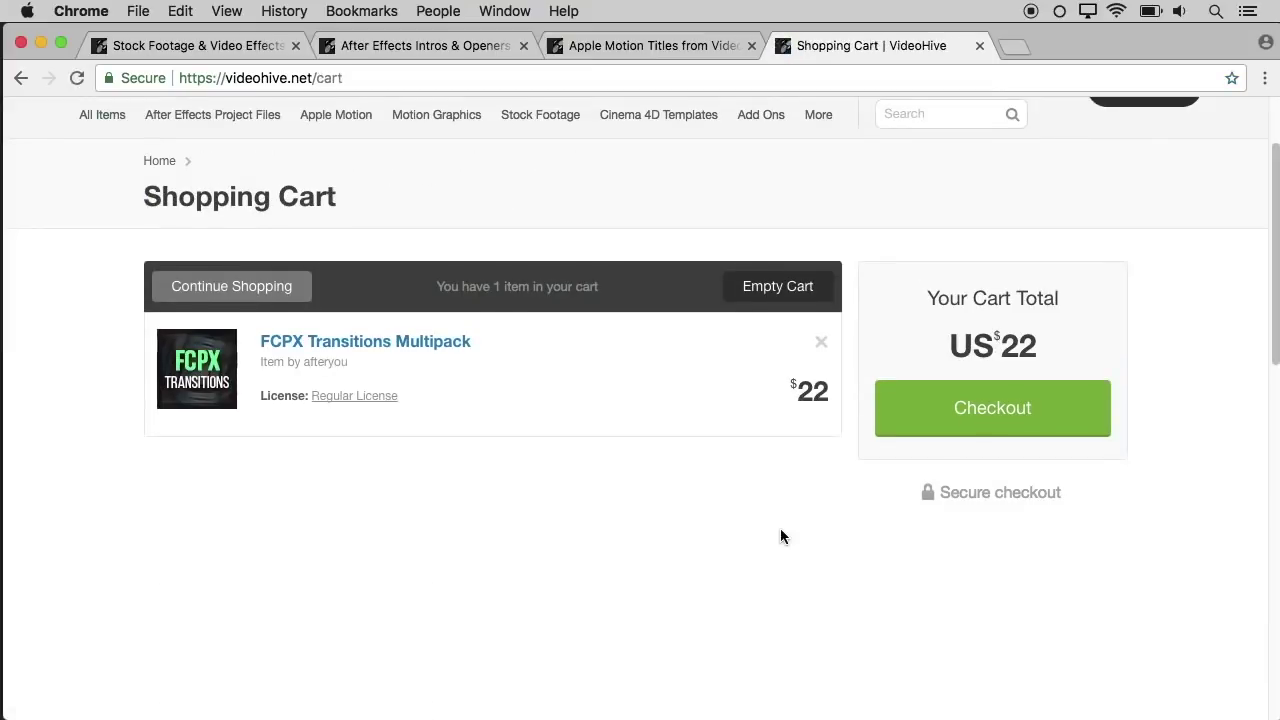
# - Search Google for '22 usd inr' (1408.39 rupees), then return to the cart tab
pyautogui.click(1019, 53)
pyautogui.write('22 usd inr')
pyautogui.press('Return')
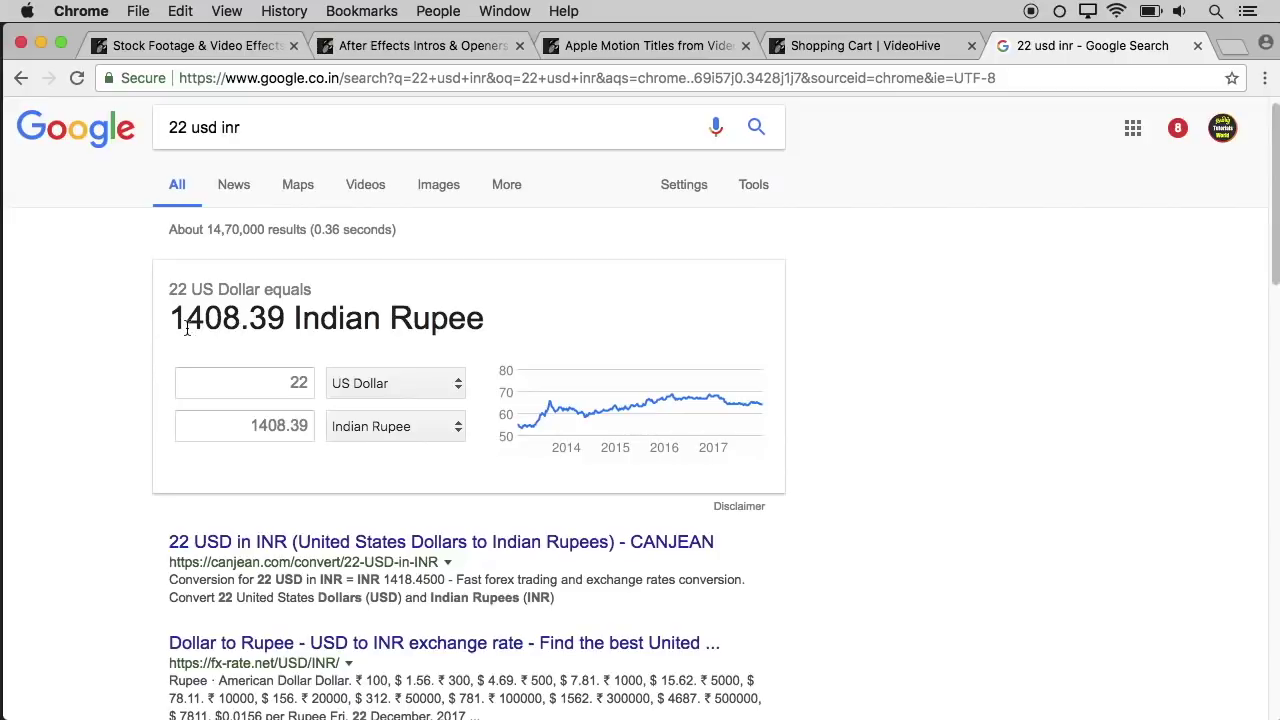
pyautogui.click(860, 45)
# - Proceed to checkout for the US$22.00 FCPX Transitions Multipack
pyautogui.click(995, 410)
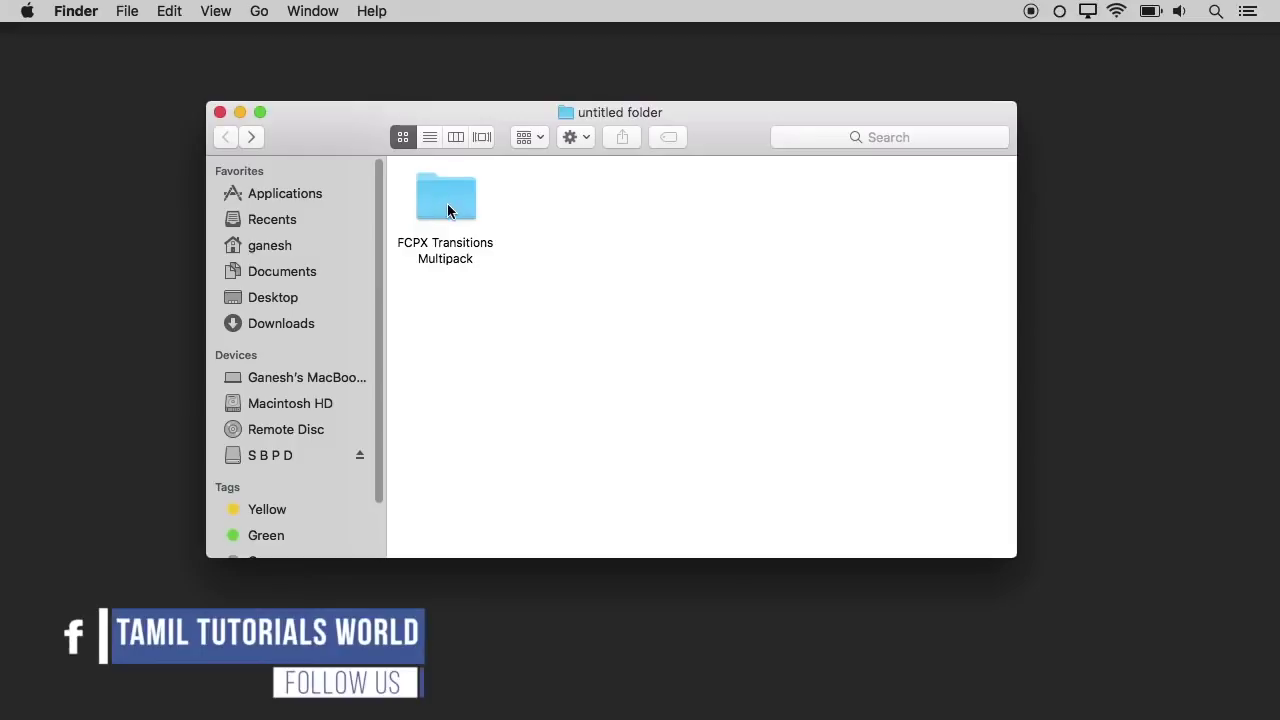
# - Open the downloaded multipack folders down to Camera Movement, then go back up to FCPX Transitions
pyautogui.click(442, 205)
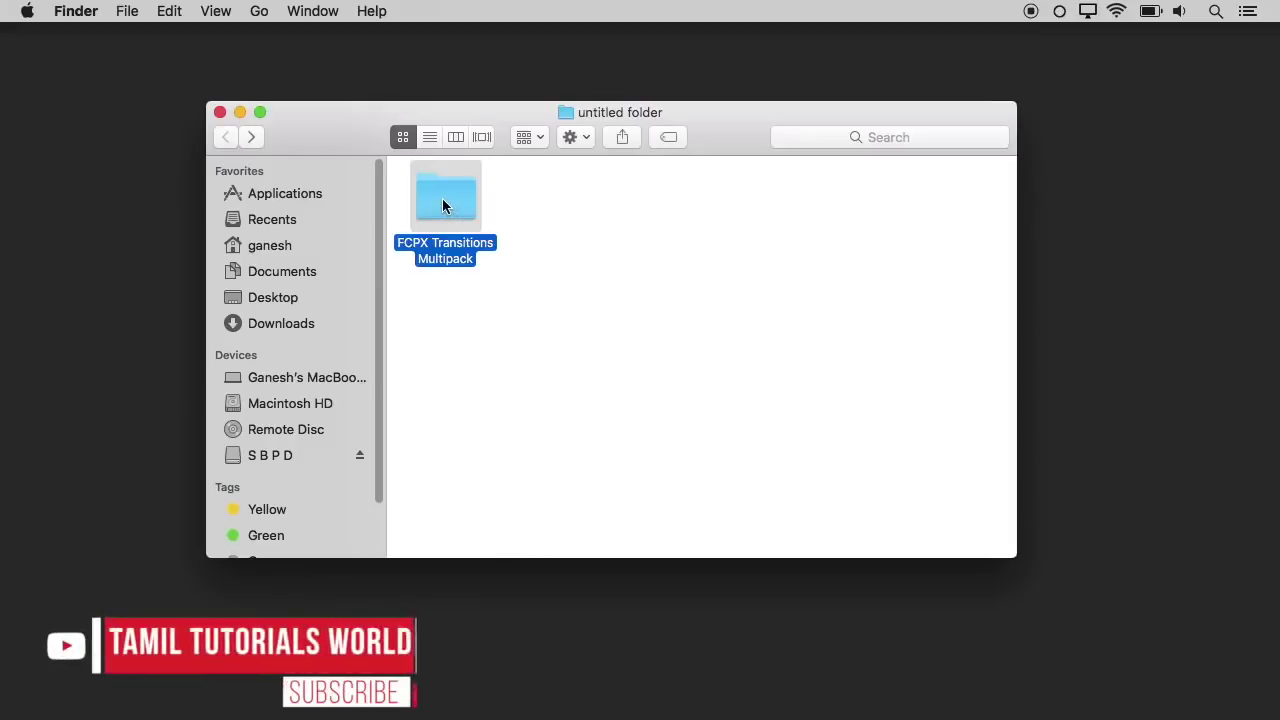
pyautogui.doubleClick(444, 205)
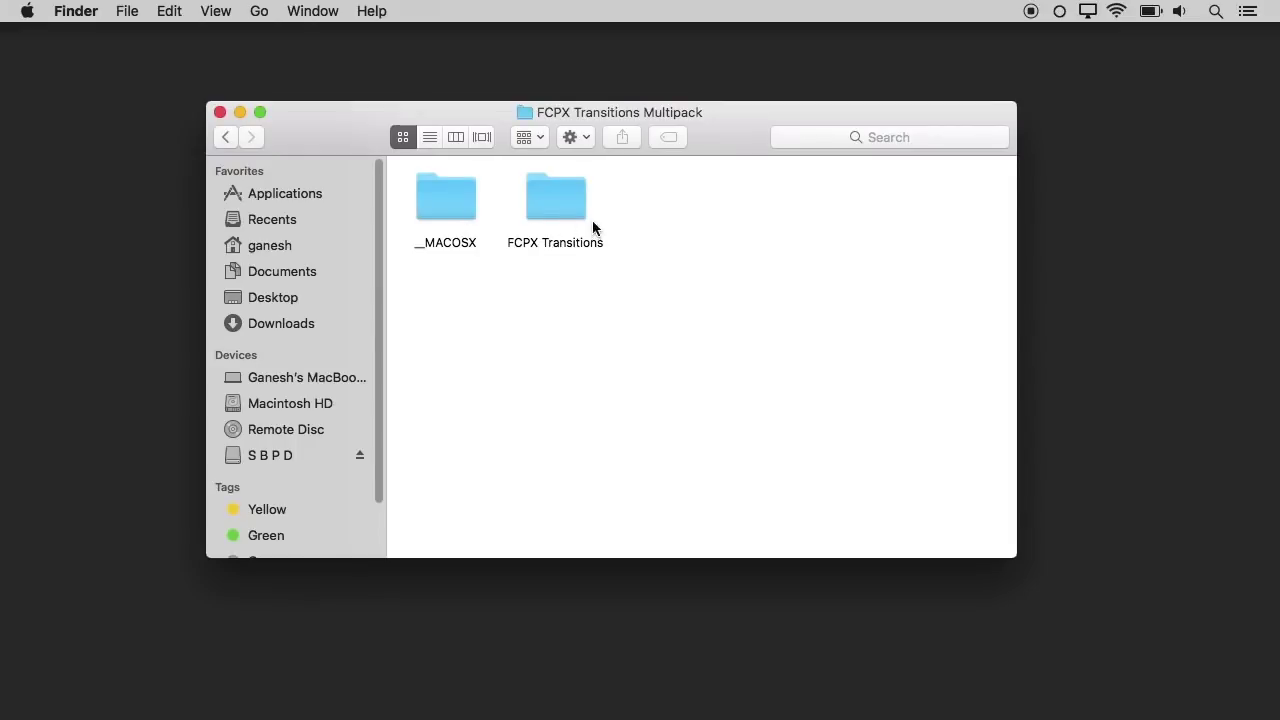
pyautogui.doubleClick(554, 198)
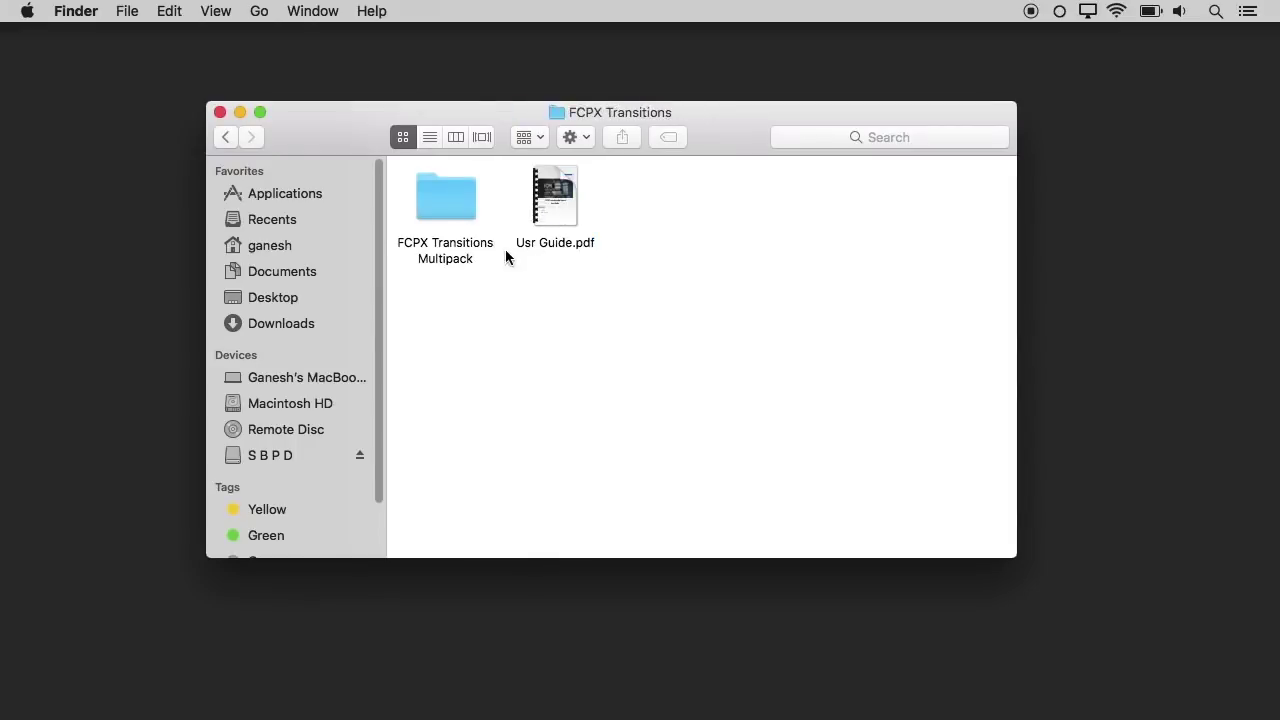
pyautogui.doubleClick(447, 205)
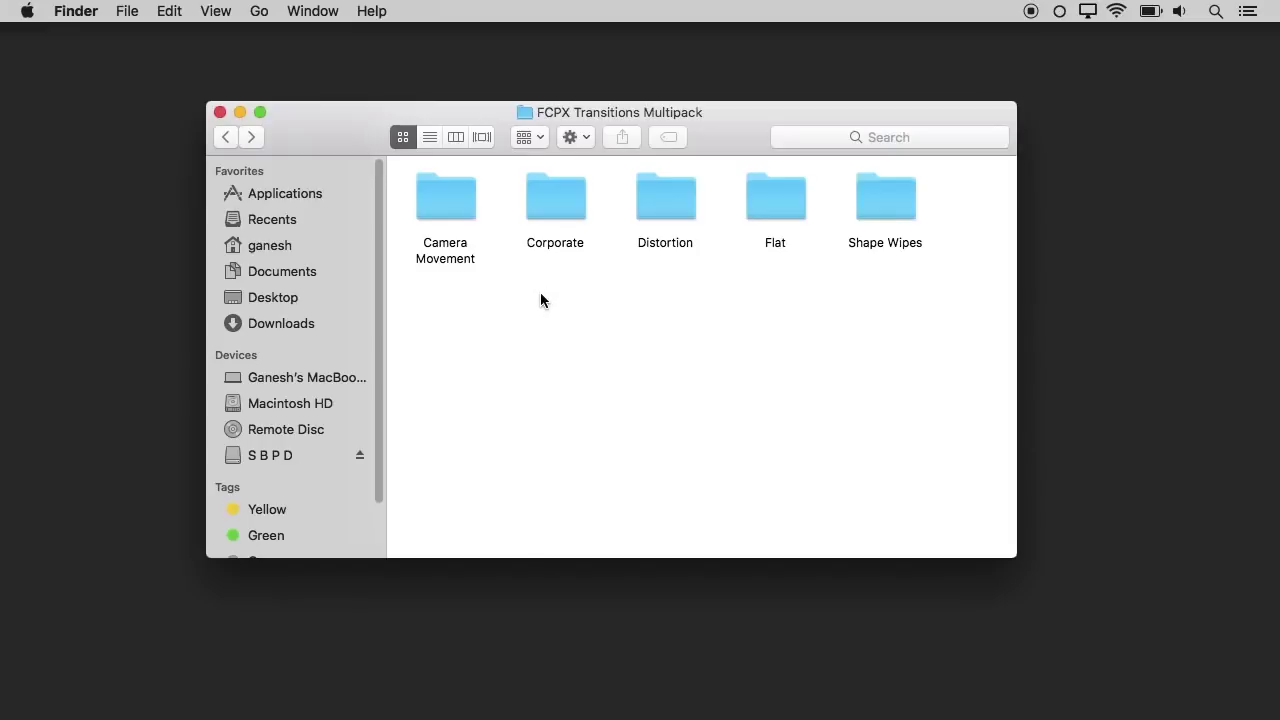
pyautogui.doubleClick(446, 207)
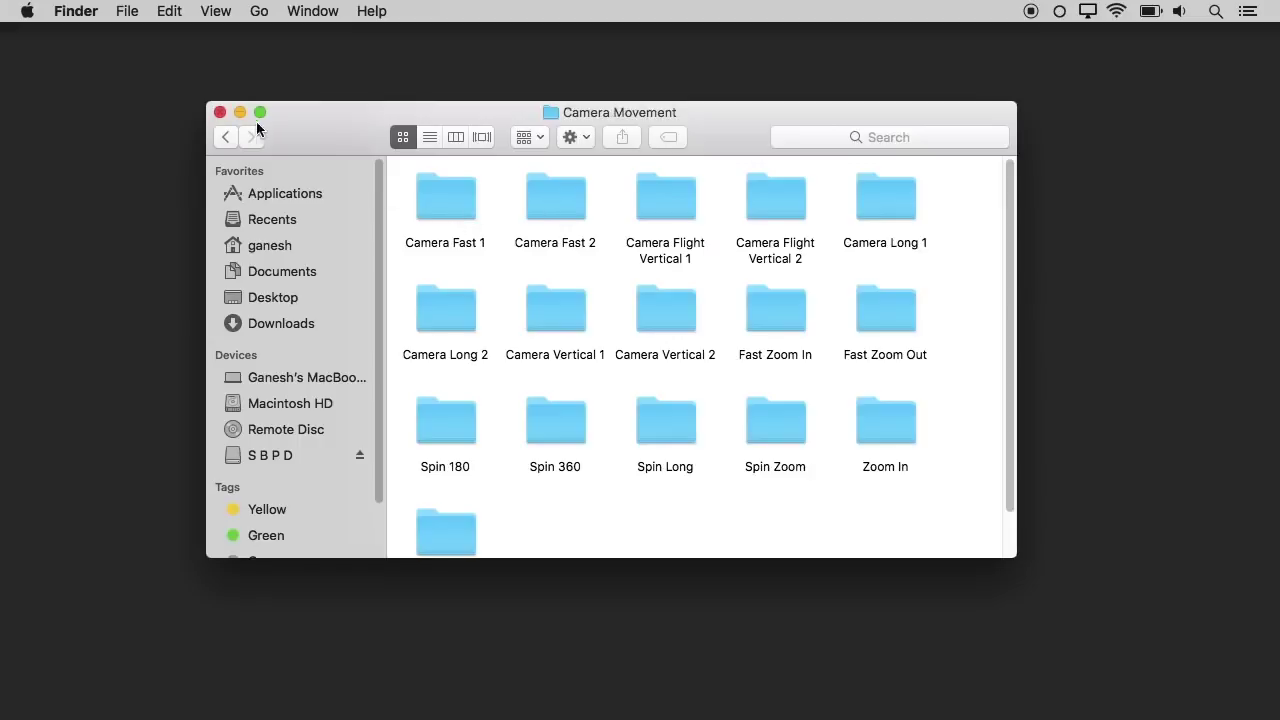
pyautogui.click(226, 137)
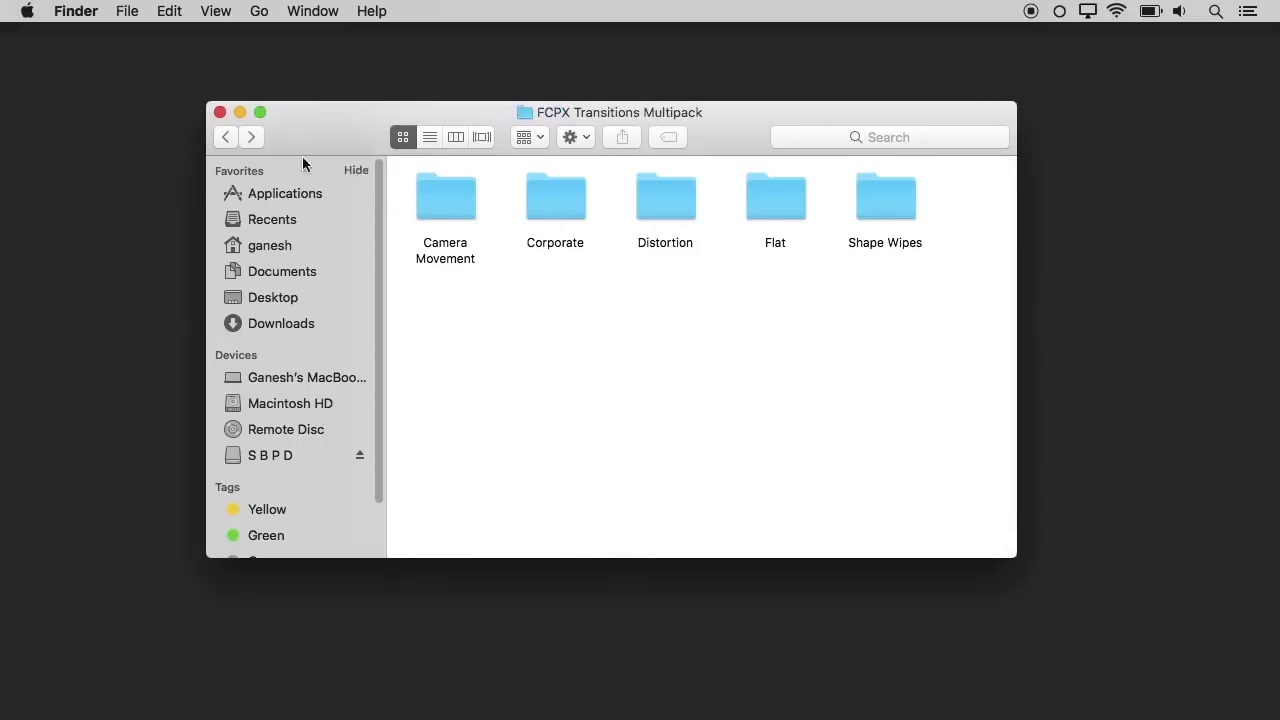
pyautogui.click(226, 137)
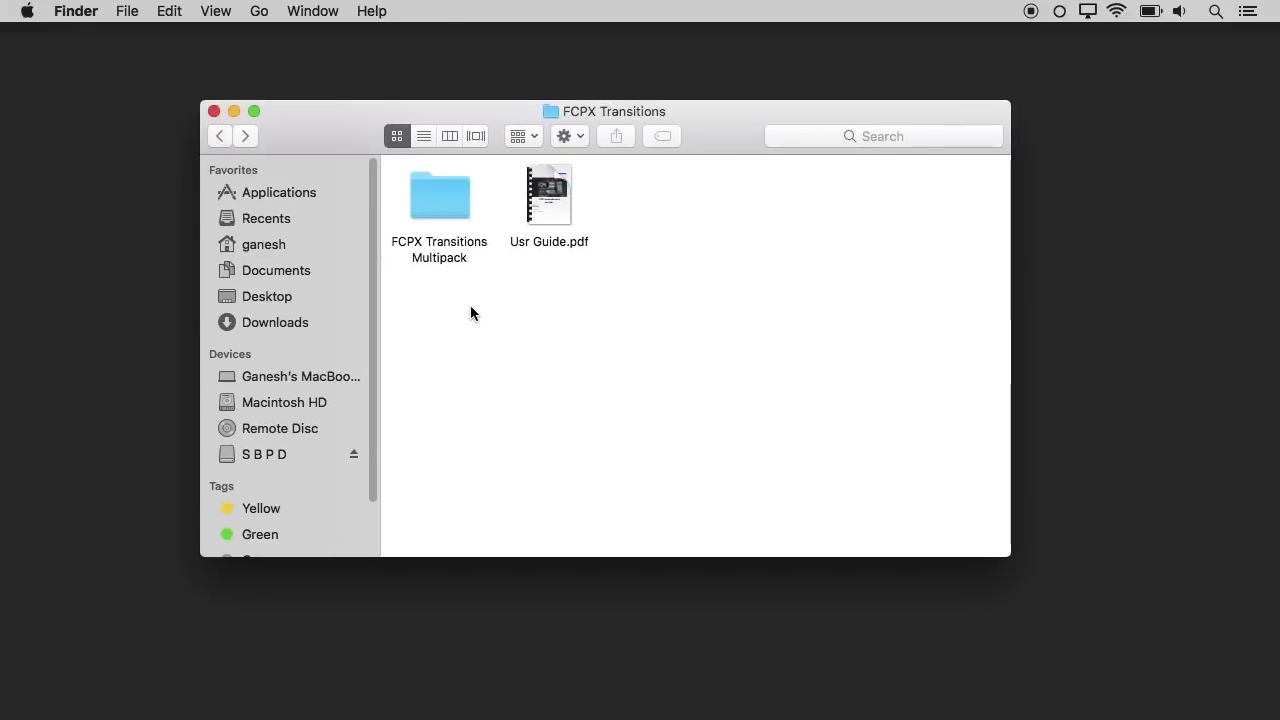
# - Copy the inner FCPX Transitions Multipack folder
pyautogui.click(434, 207)
pyautogui.rightClick(433, 205)
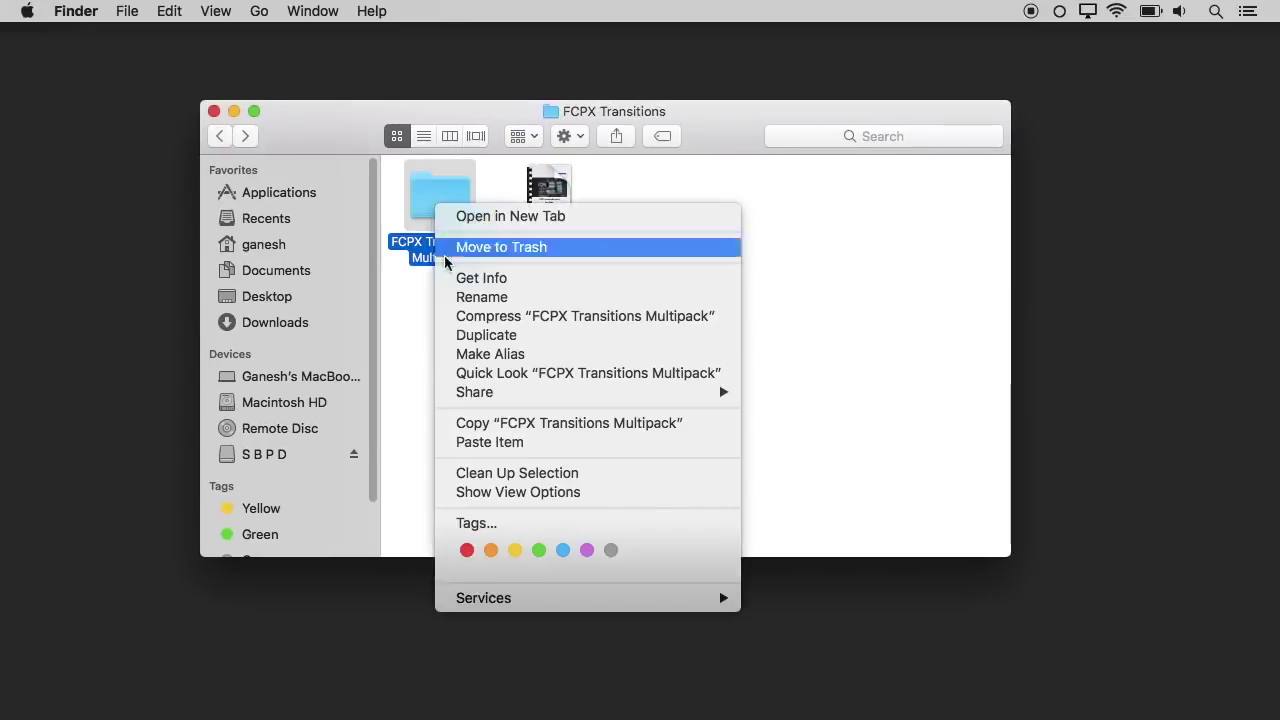
pyautogui.click(490, 423)
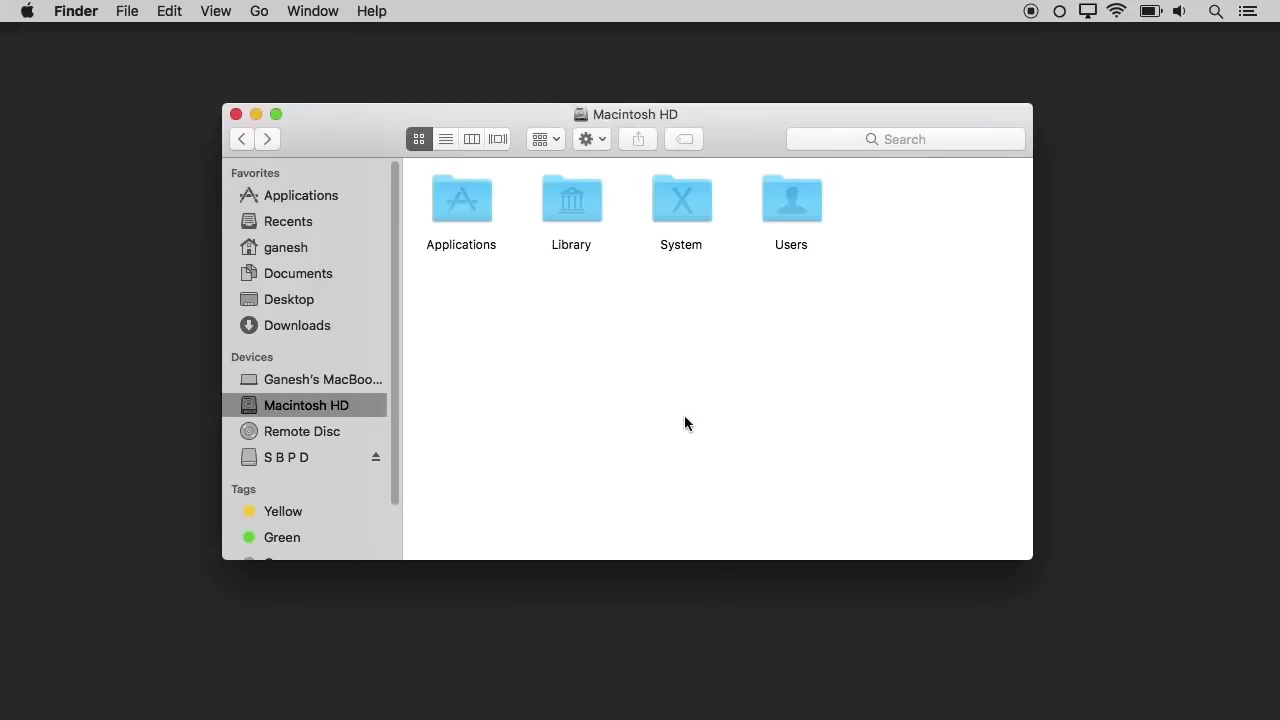
# - Paste the multipack folder into Users > home > Movies > Motion Templates > Transitions
pyautogui.doubleClick(814, 207)
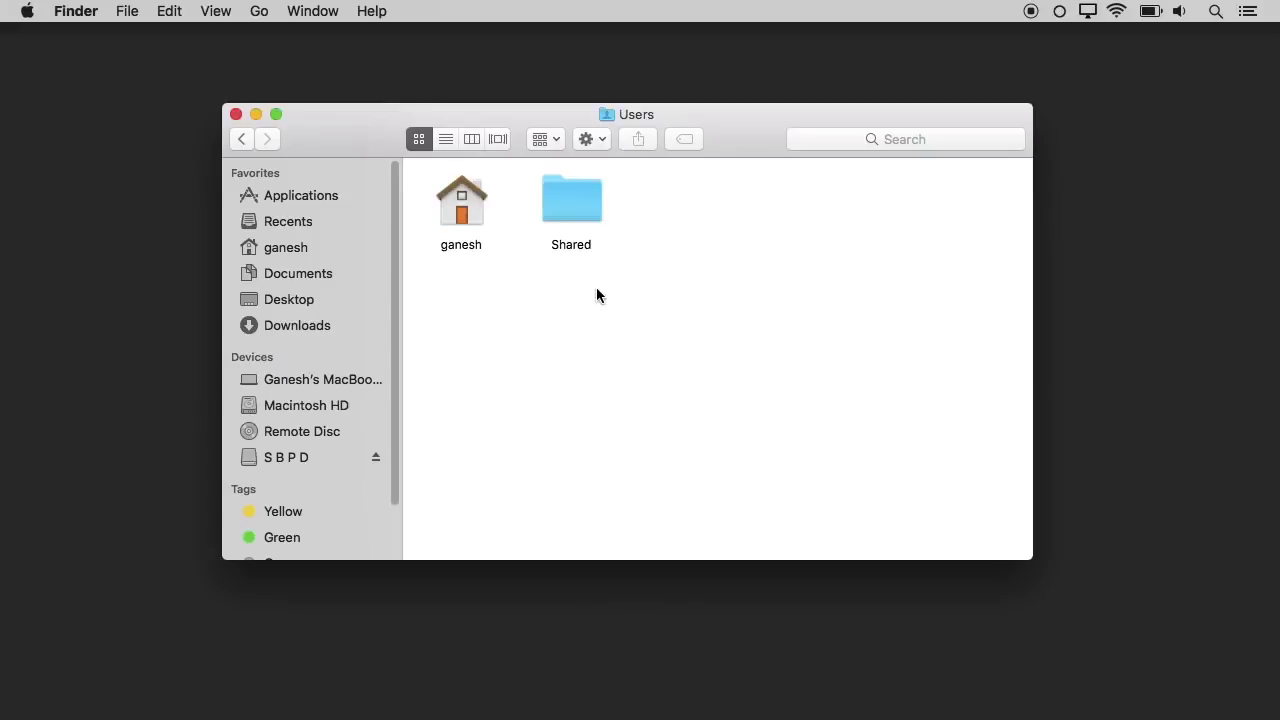
pyautogui.doubleClick(465, 215)
pyautogui.moveTo(1033, 386); pyautogui.dragTo(1142, 386)
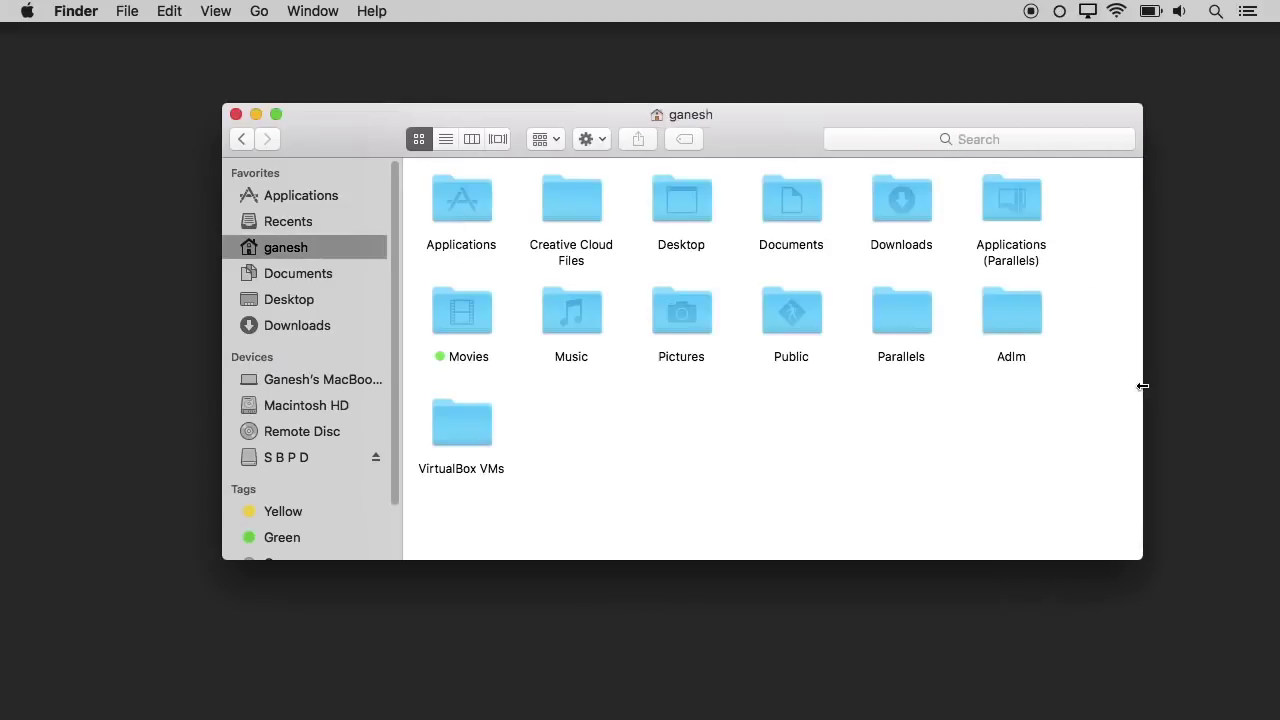
pyautogui.doubleClick(452, 308)
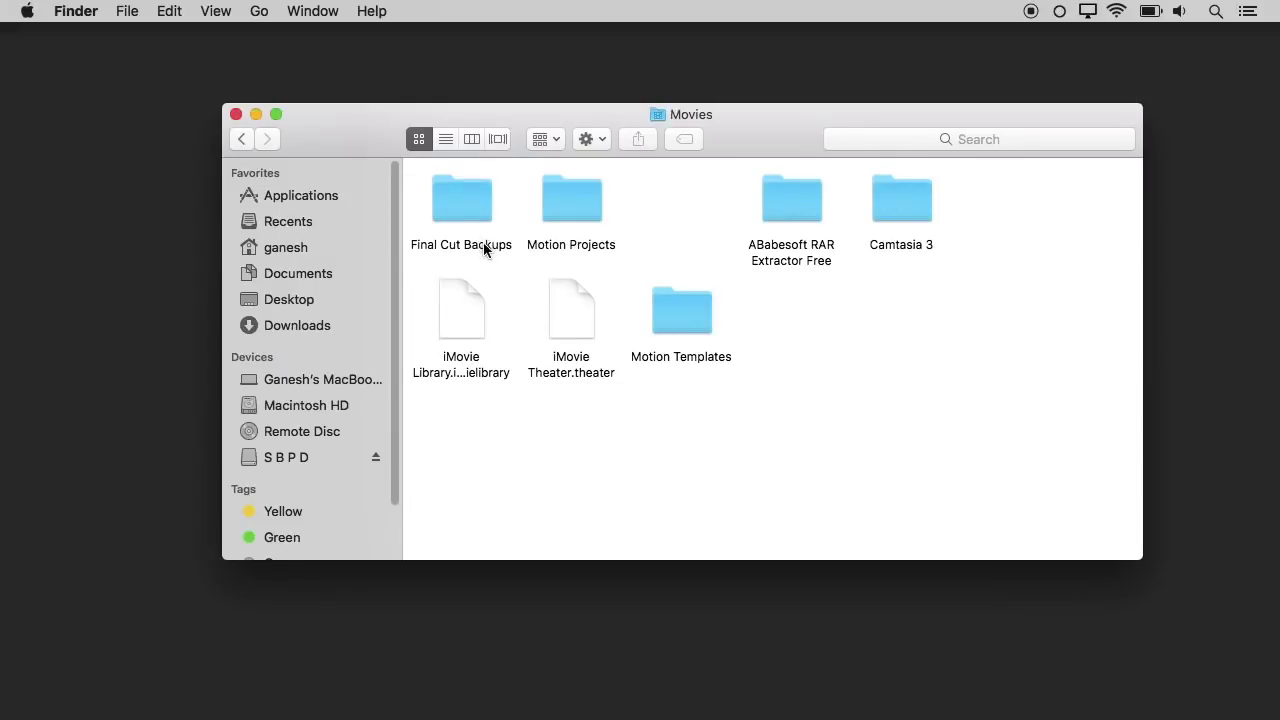
pyautogui.doubleClick(685, 316)
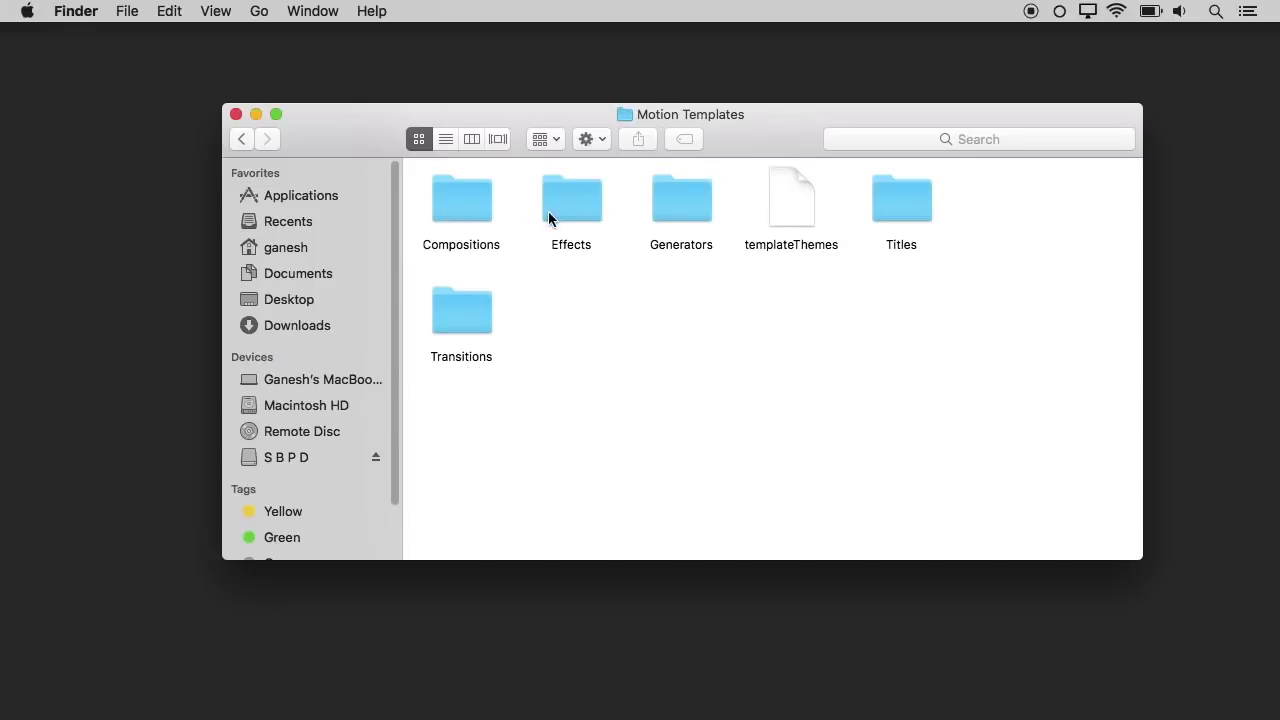
pyautogui.doubleClick(460, 317)
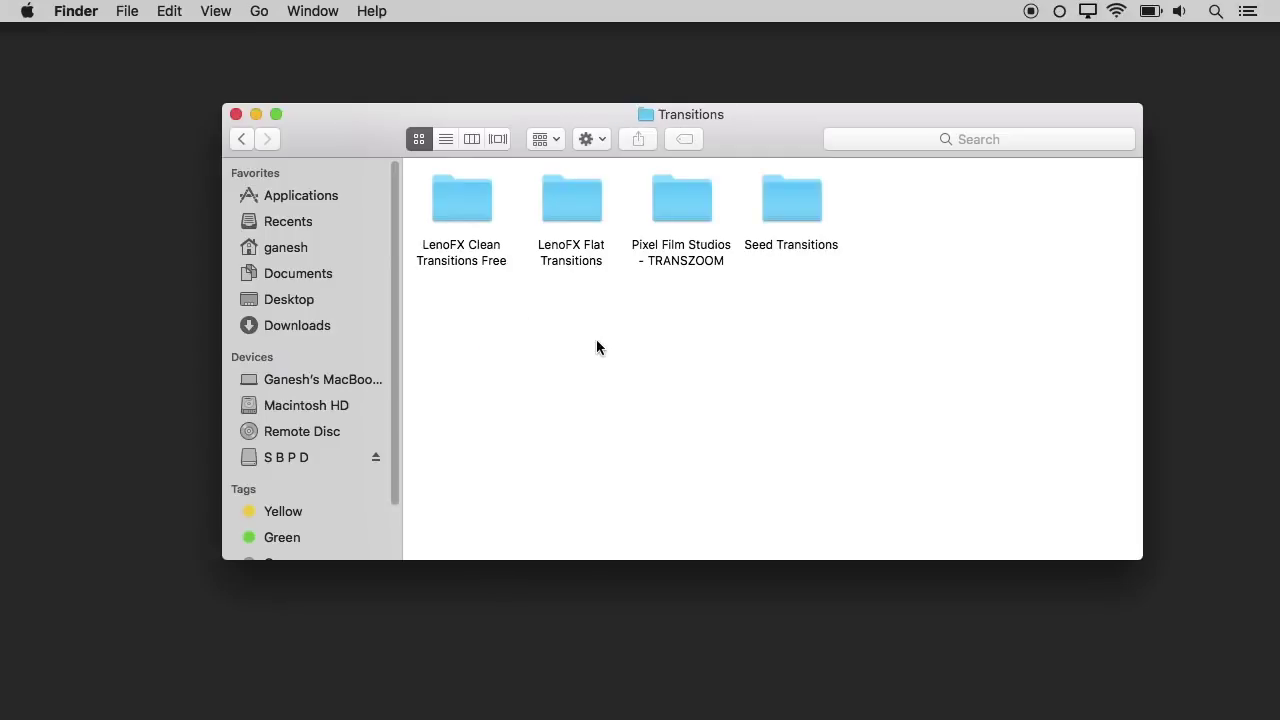
pyautogui.rightClick(612, 305)
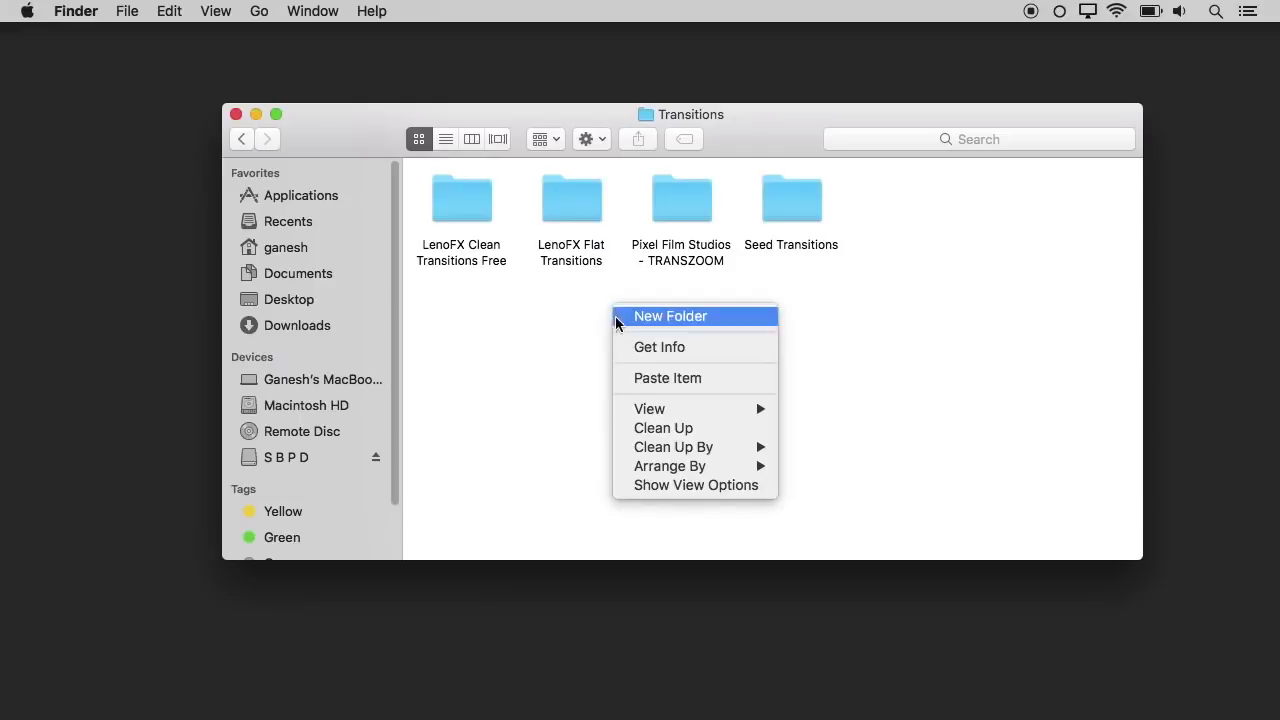
pyautogui.click(620, 378)
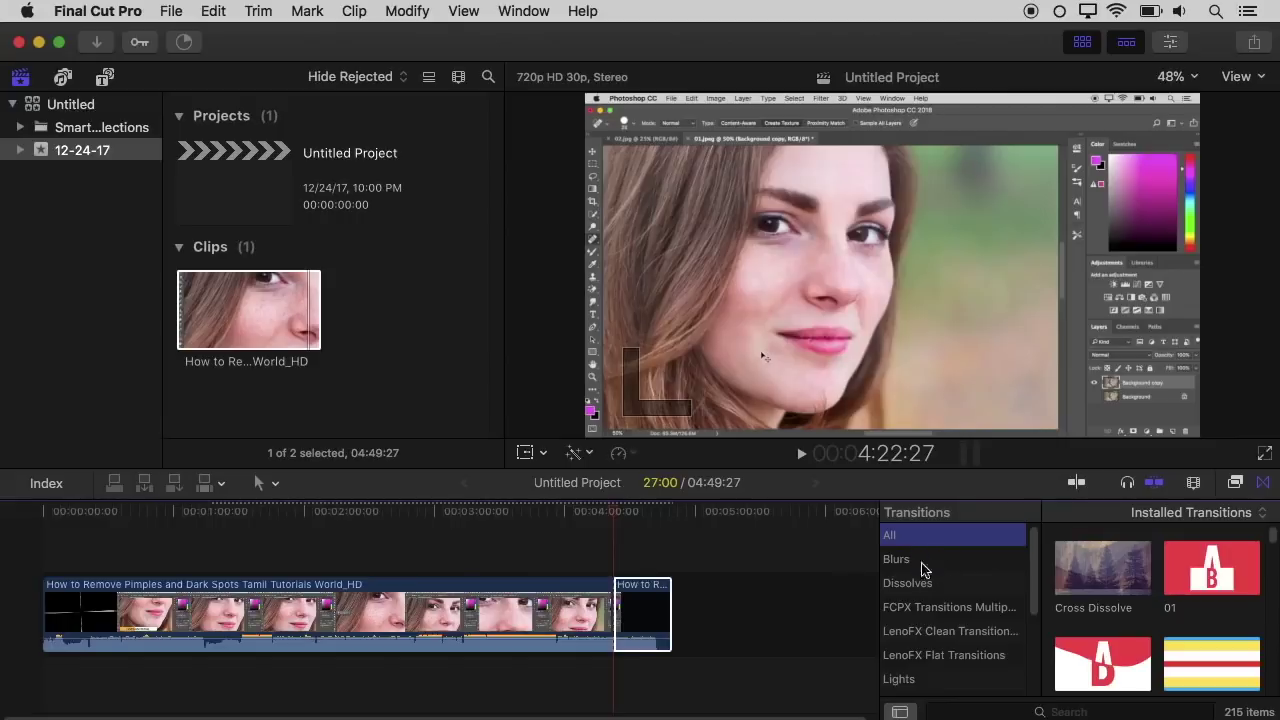
# - Filter transitions to the FCPX Transitions Multipack and drop Camera Long 1 onto the cut between clips
pyautogui.click(932, 609)
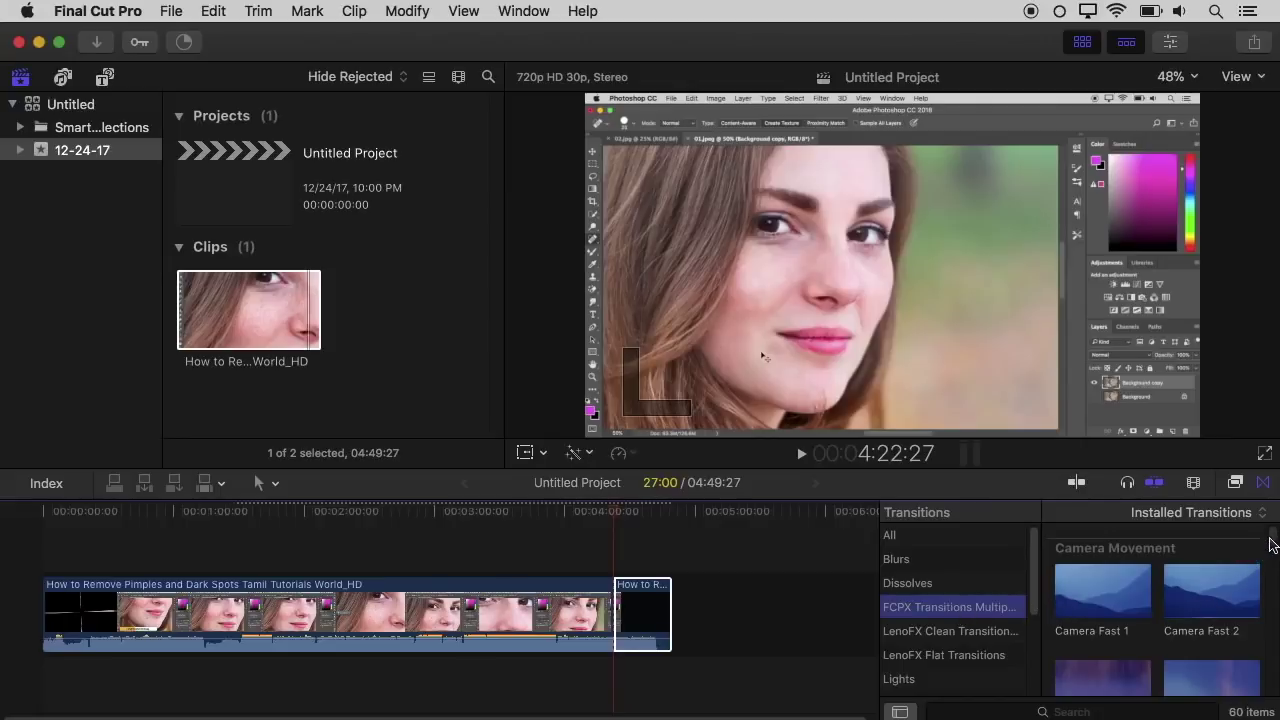
pyautogui.scroll(-3, 1273, 545)
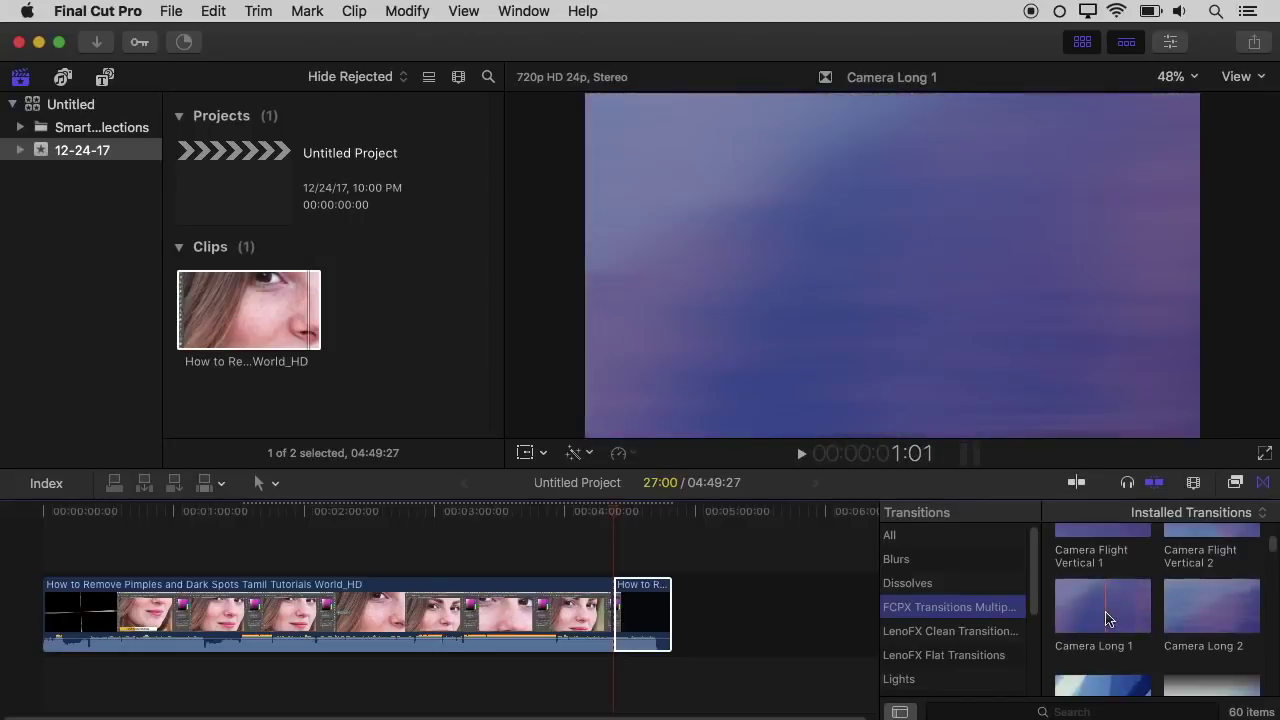
pyautogui.click(1100, 611)
pyautogui.moveTo(1100, 611); pyautogui.dragTo(625, 605)
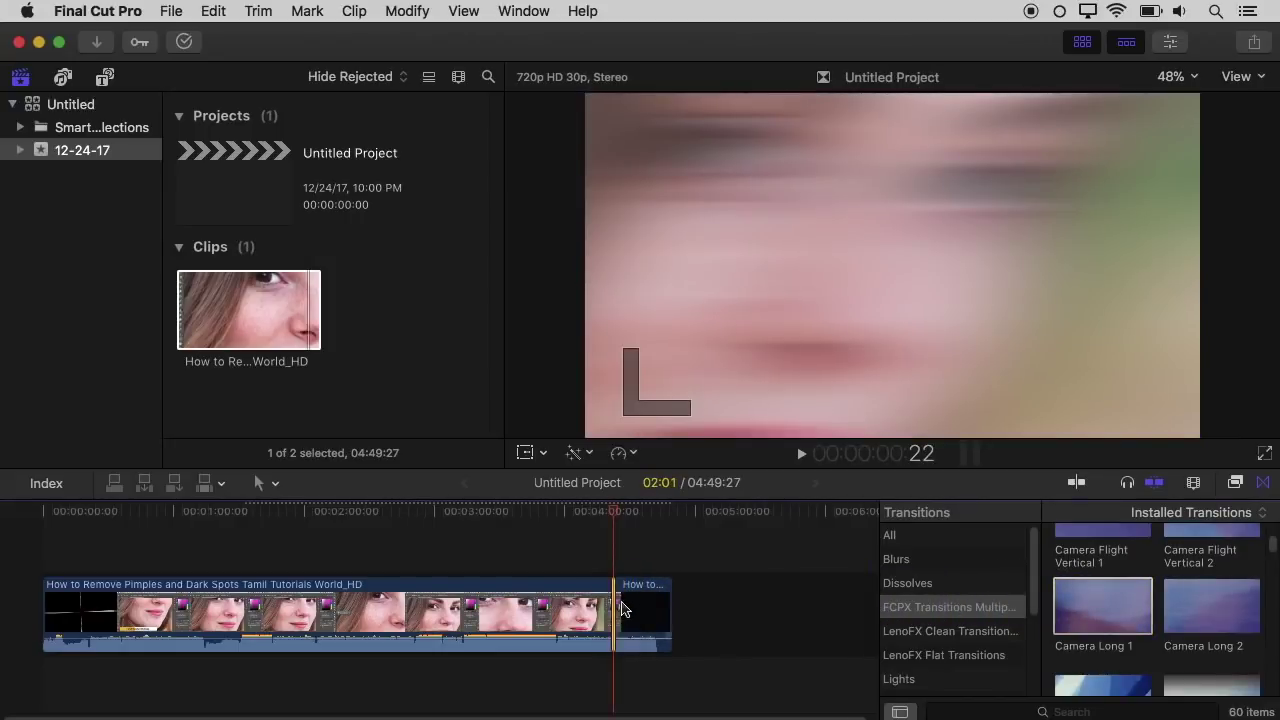
pyautogui.click(616, 512)
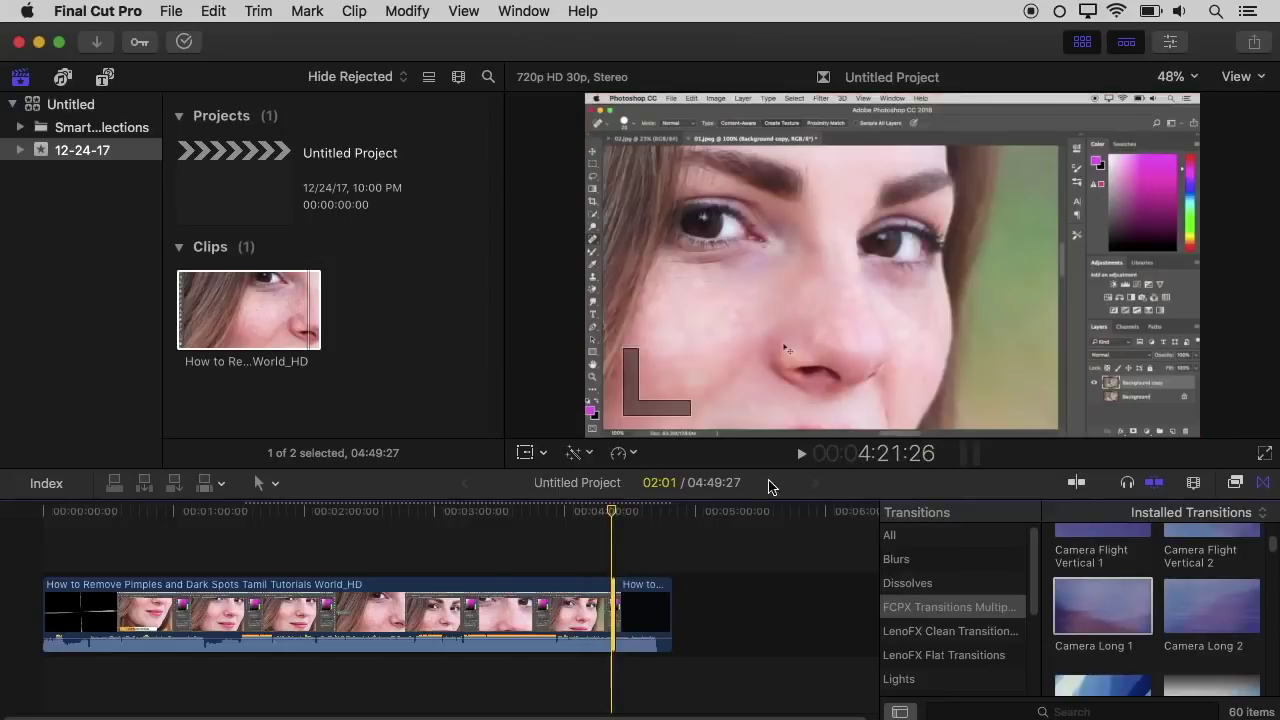
pyautogui.click(801, 454)
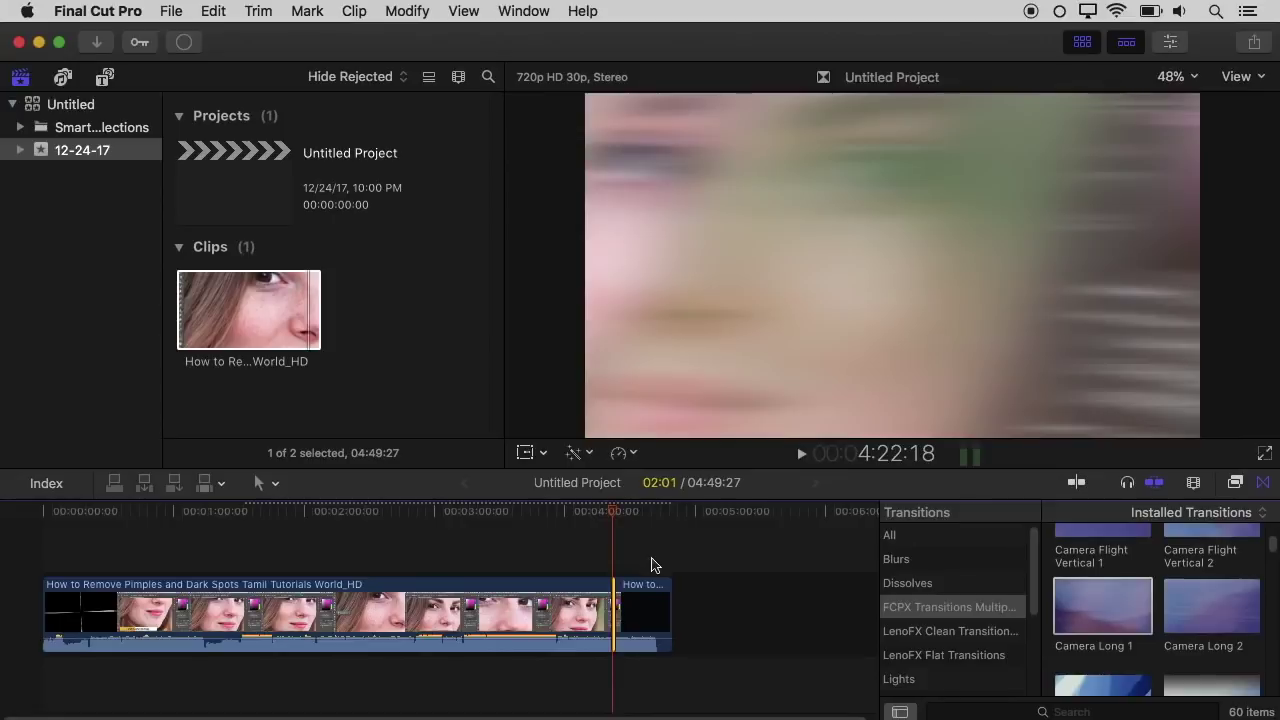
pyautogui.click(616, 512)
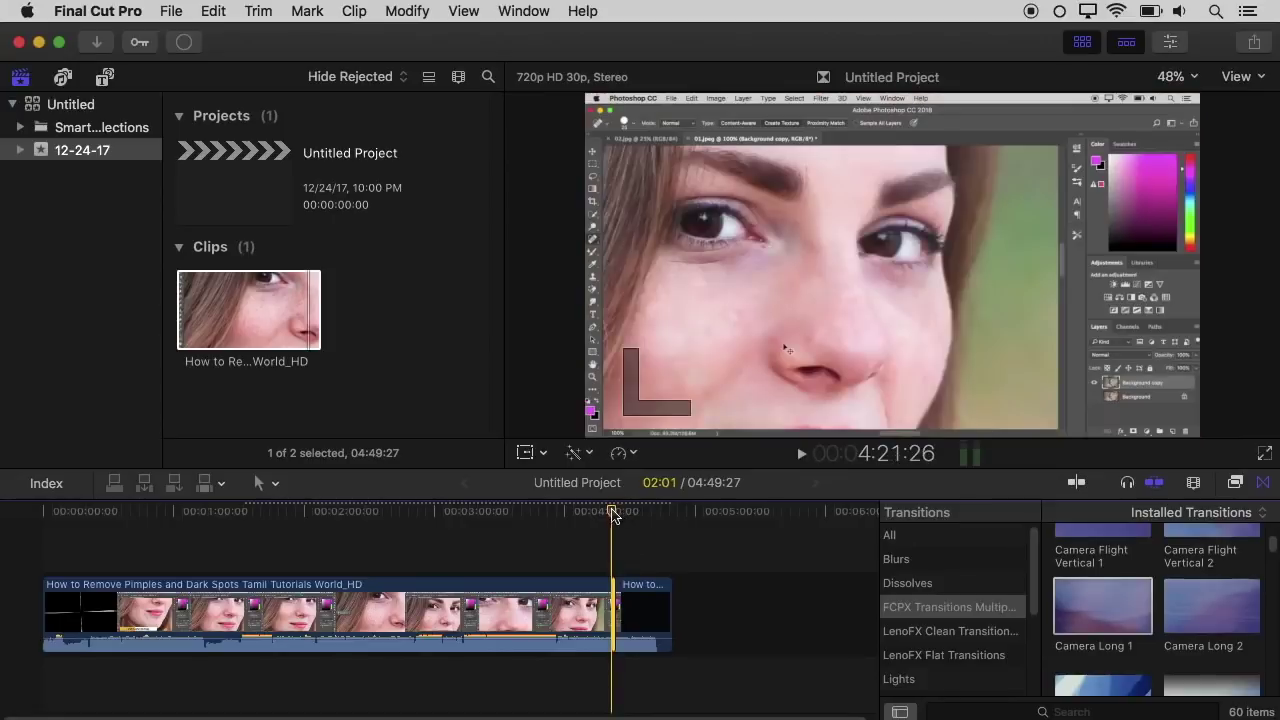
pyautogui.scroll(-6, 1150, 651)
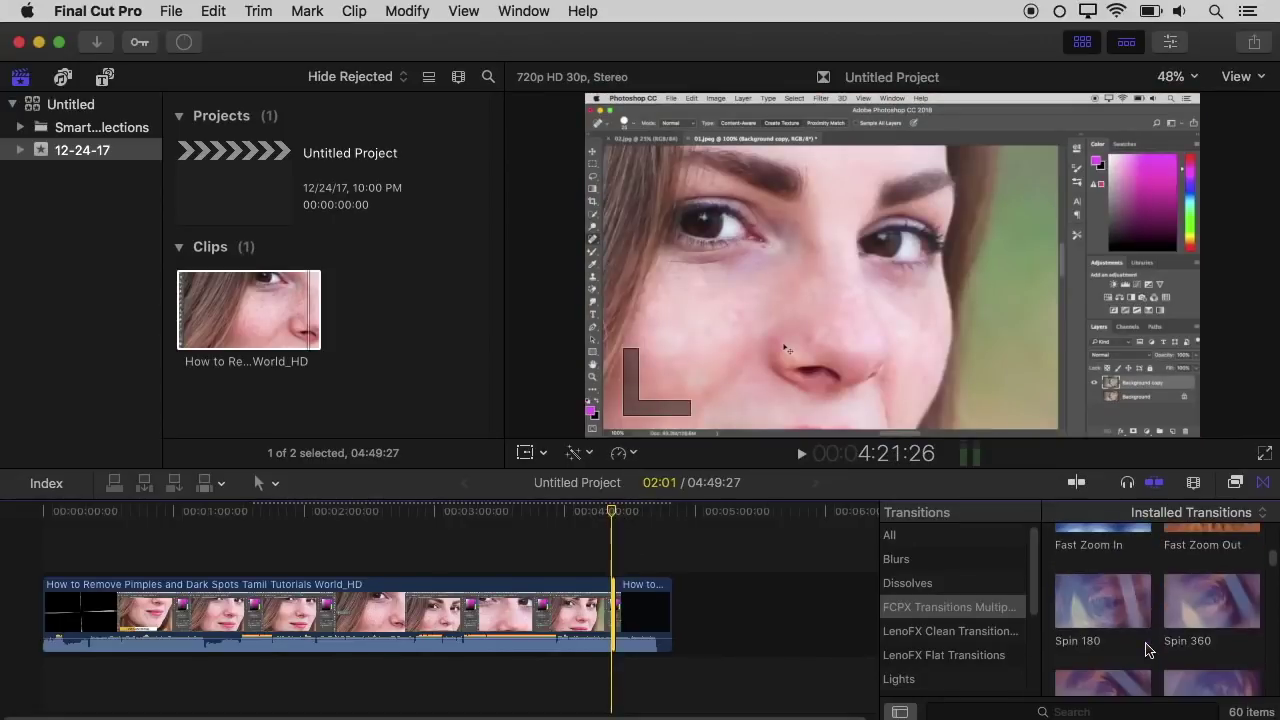
pyautogui.scroll(-5, 1147, 650)
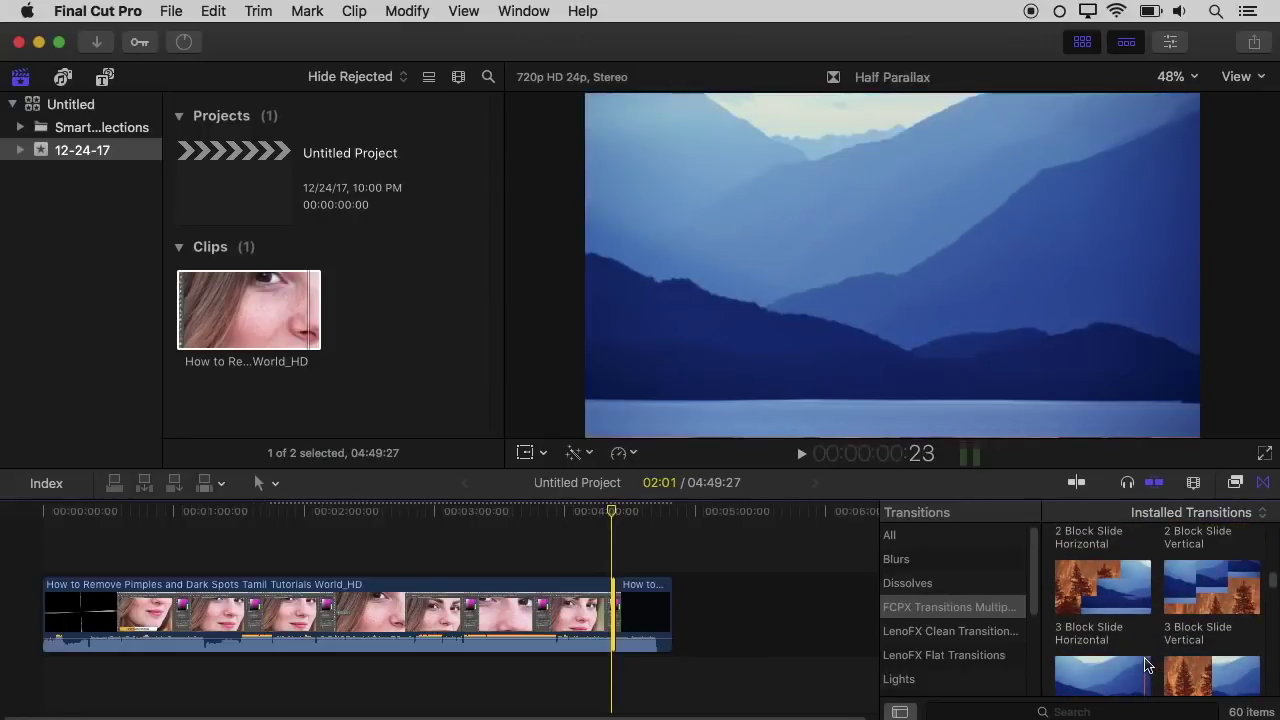
pyautogui.scroll(-10, 1147, 660)
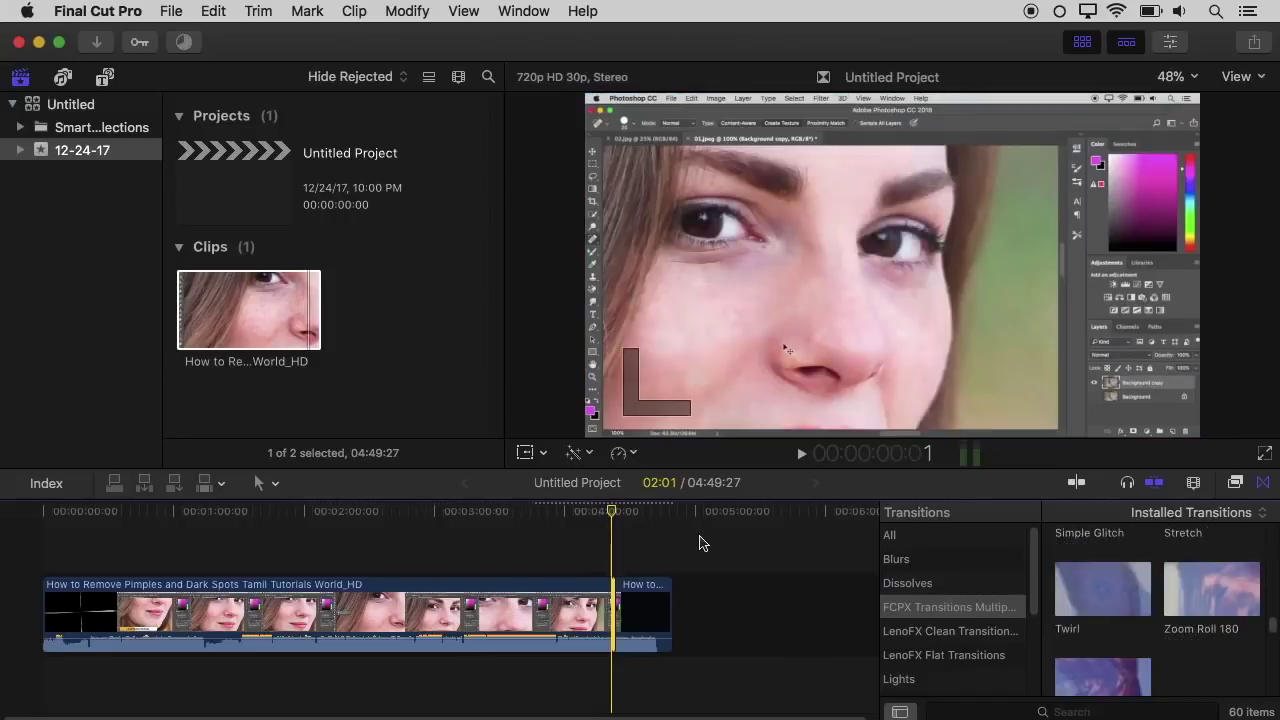